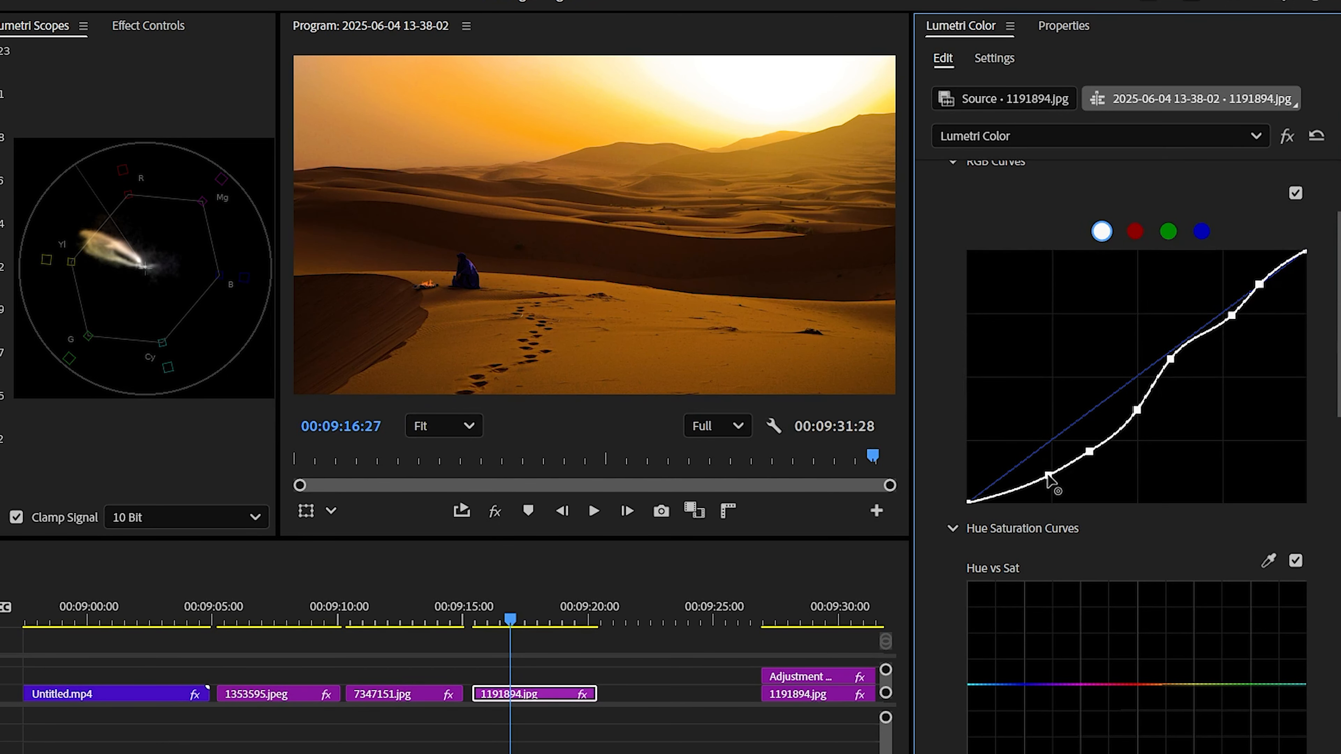
Reshape the Hue vs Hue curve with several points to shift the desert image's hues
scroll(1185, 503, "down", 9)
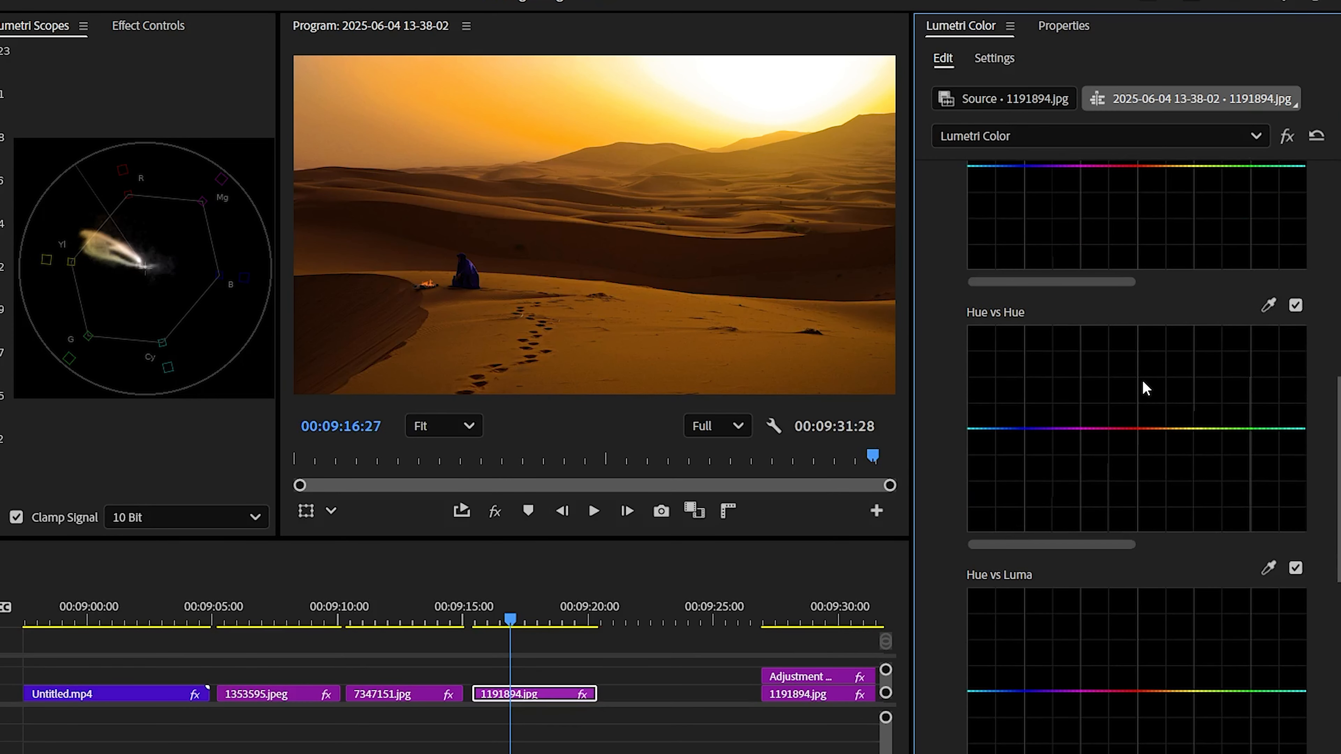
scroll(1170, 470, "down", 5)
left_click_drag(1169, 463, 1172, 510)
left_click_drag(1133, 463, 1128, 492)
left_click_drag(1019, 466, 1027, 454)
left_click_drag(1172, 508, 1128, 511)
Nudge the Midtones, Shadows and Highlights color wheels slightly to tint the desert image
scroll(1130, 502, "down", 5)
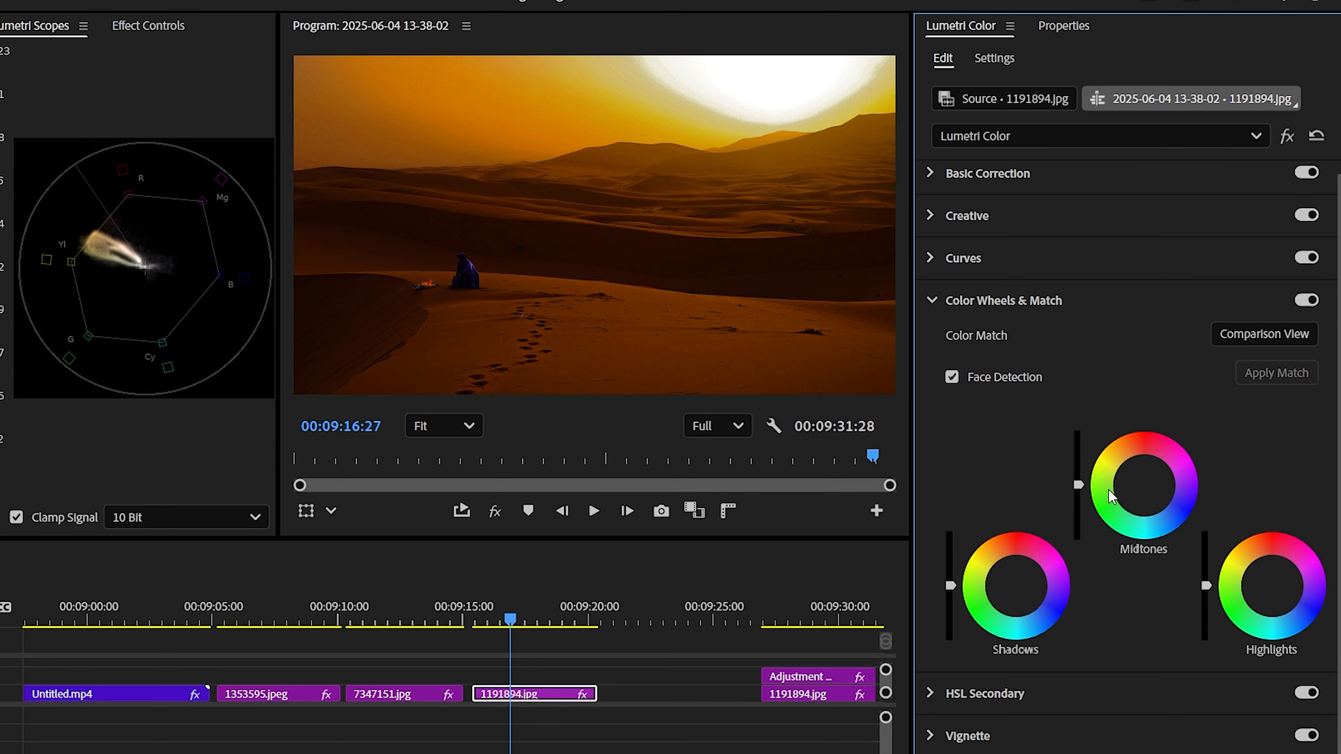
left_click(1144, 480)
left_click_drag(1137, 481, 1136, 481)
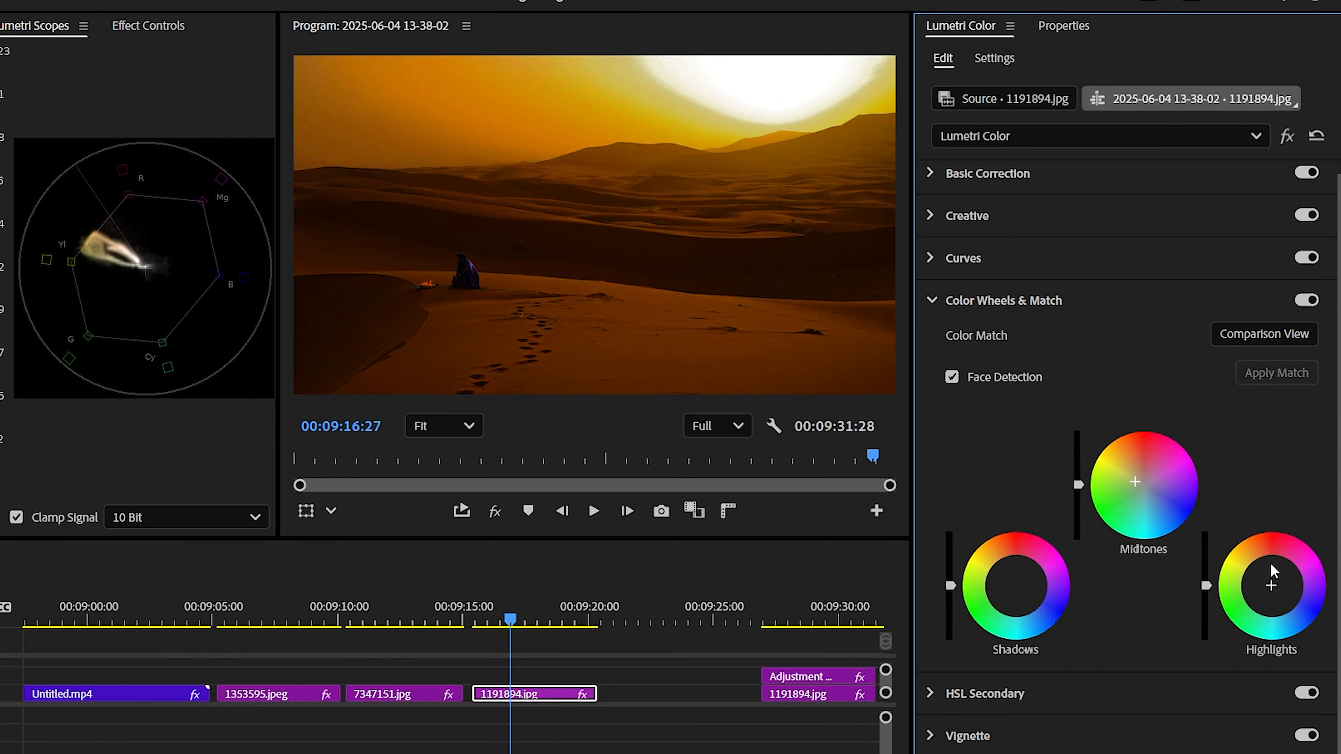
left_click_drag(1015, 578, 1008, 578)
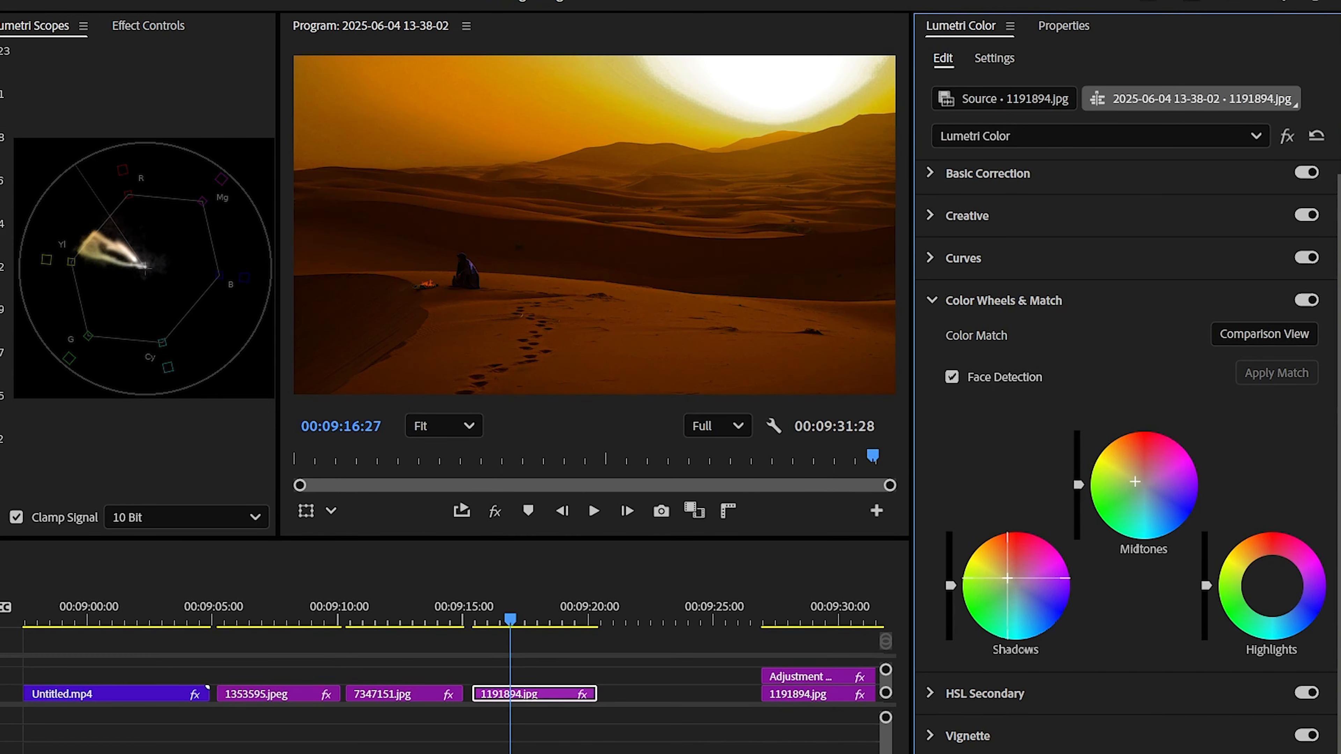
left_click_drag(1273, 588, 1270, 570)
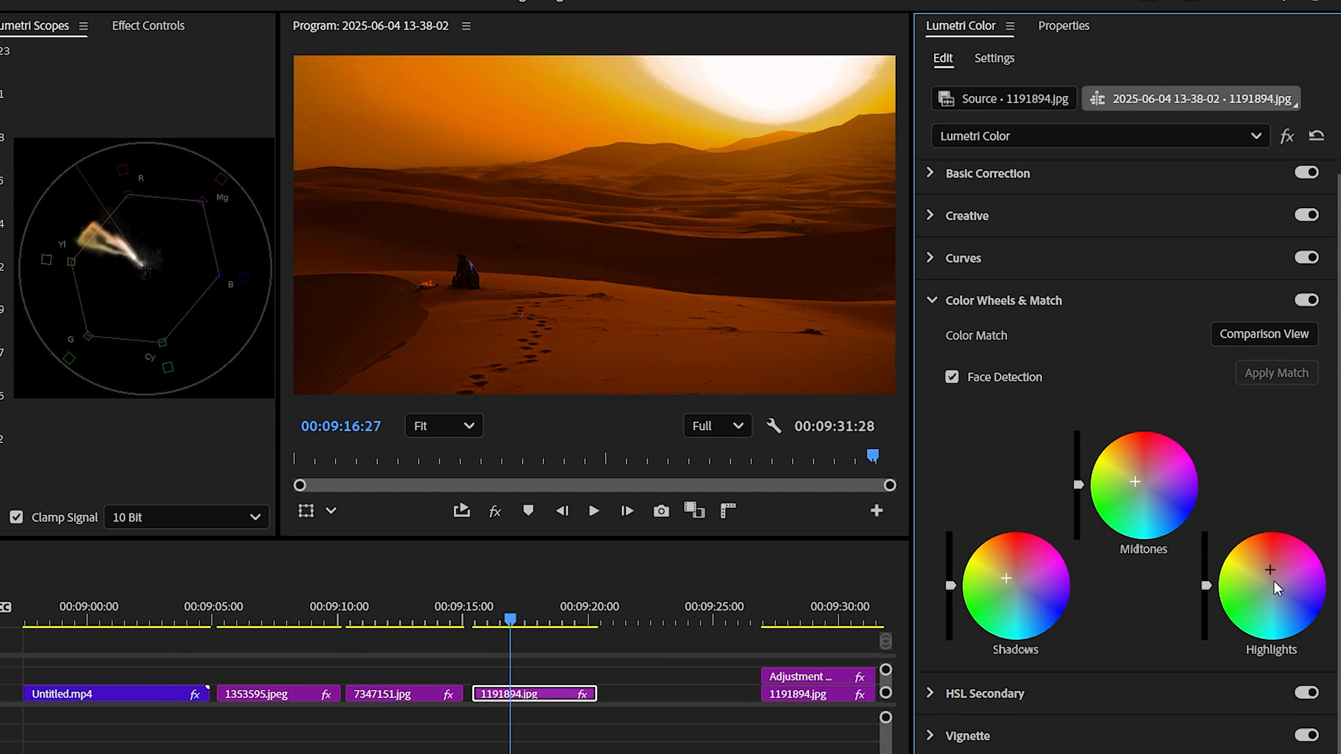
Open HSL Secondary, sample the sand color in the frame and widen the hue, saturation and luma key ranges
left_click(1219, 694)
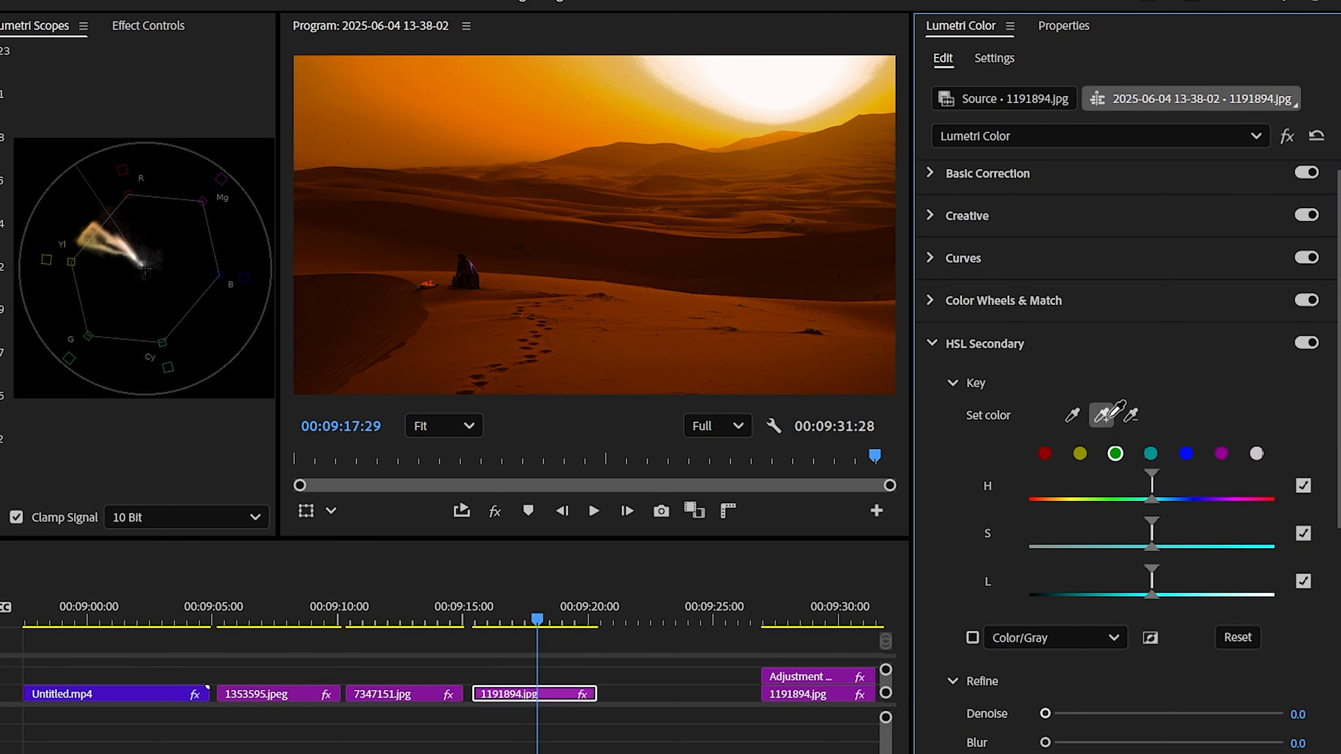
left_click(474, 266)
left_click_drag(1240, 500, 1179, 488)
left_click_drag(1130, 547, 1269, 548)
mouse_move(1086, 597)
left_mouse_down()
mouse_move(1325, 590)
mouse_move(1044, 595)
mouse_move(1078, 598)
left_mouse_up()
Shift the HSL Secondary correction wheel toward blue and set contrast 14.8, sharpen 13.0 and saturation 143.5
scroll(1077, 599, "down", 10)
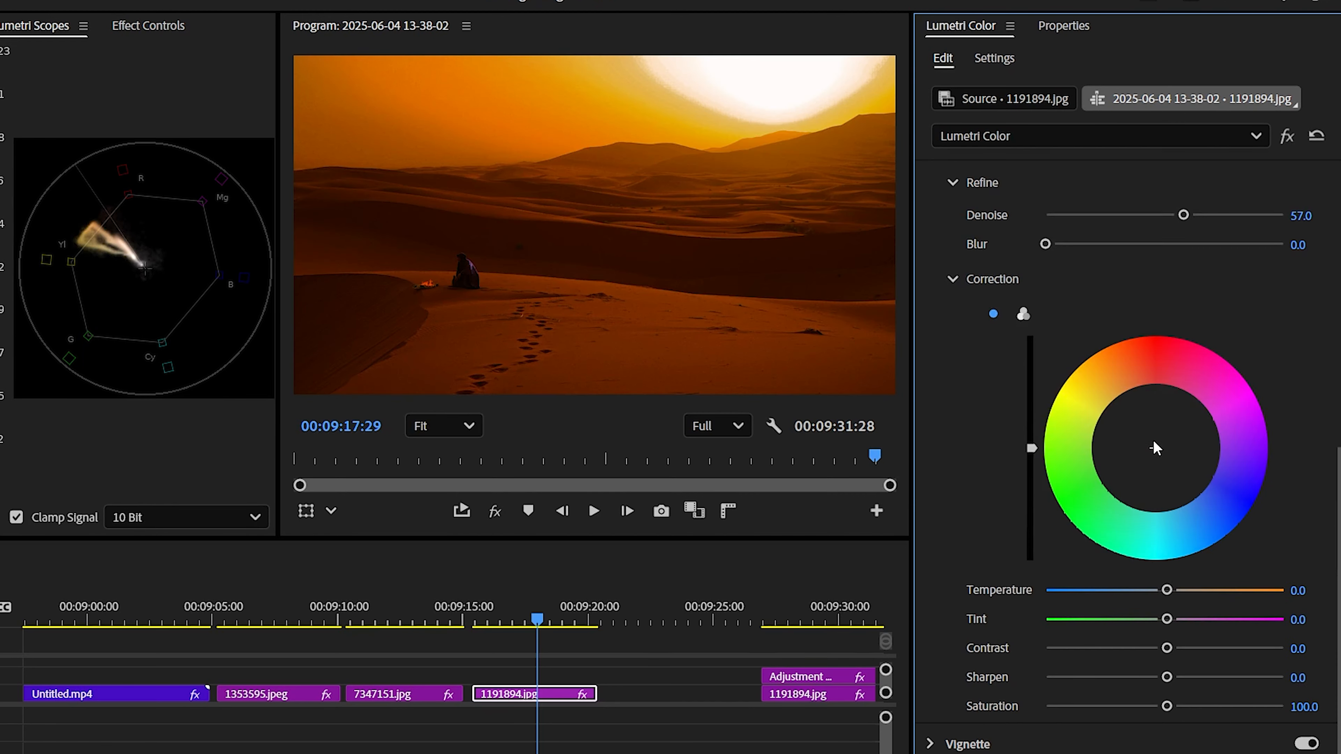
left_click_drag(1156, 449, 1190, 471)
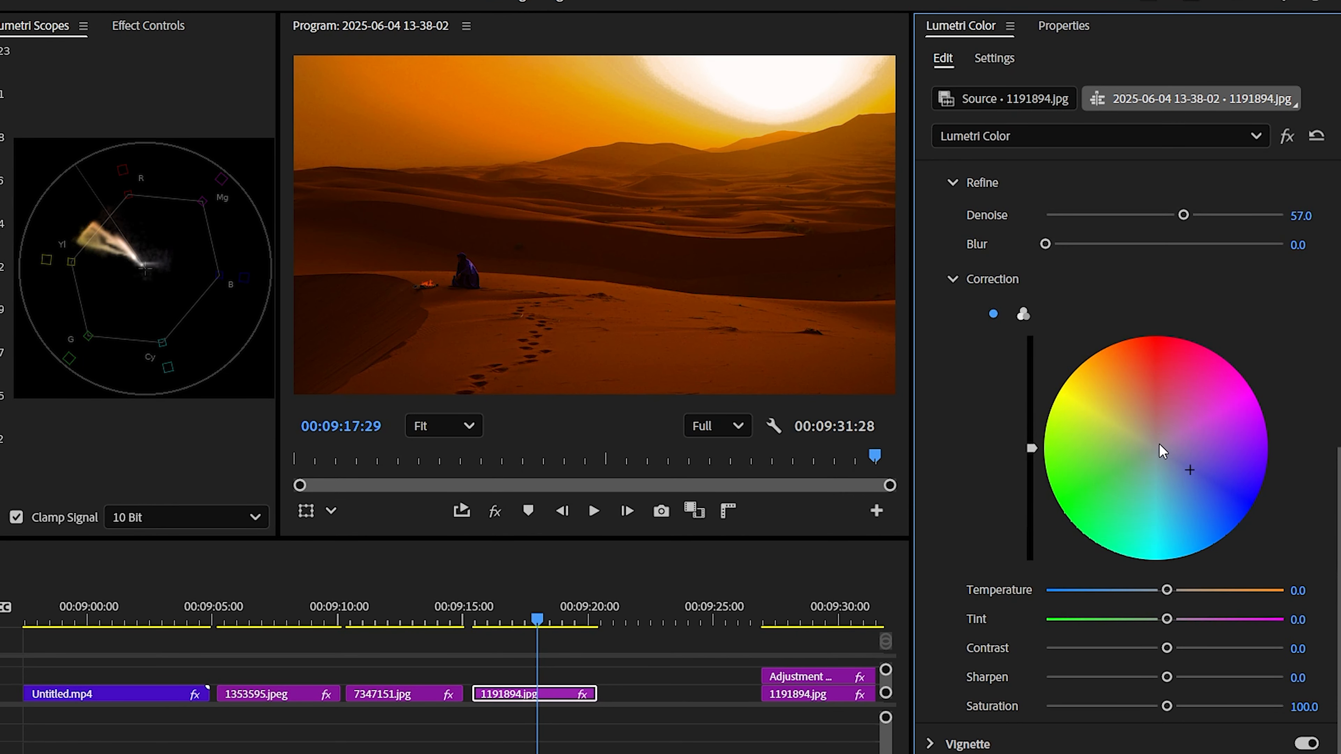
mouse_move(1167, 648)
left_mouse_down()
mouse_move(1125, 648)
mouse_move(1170, 648)
left_mouse_up()
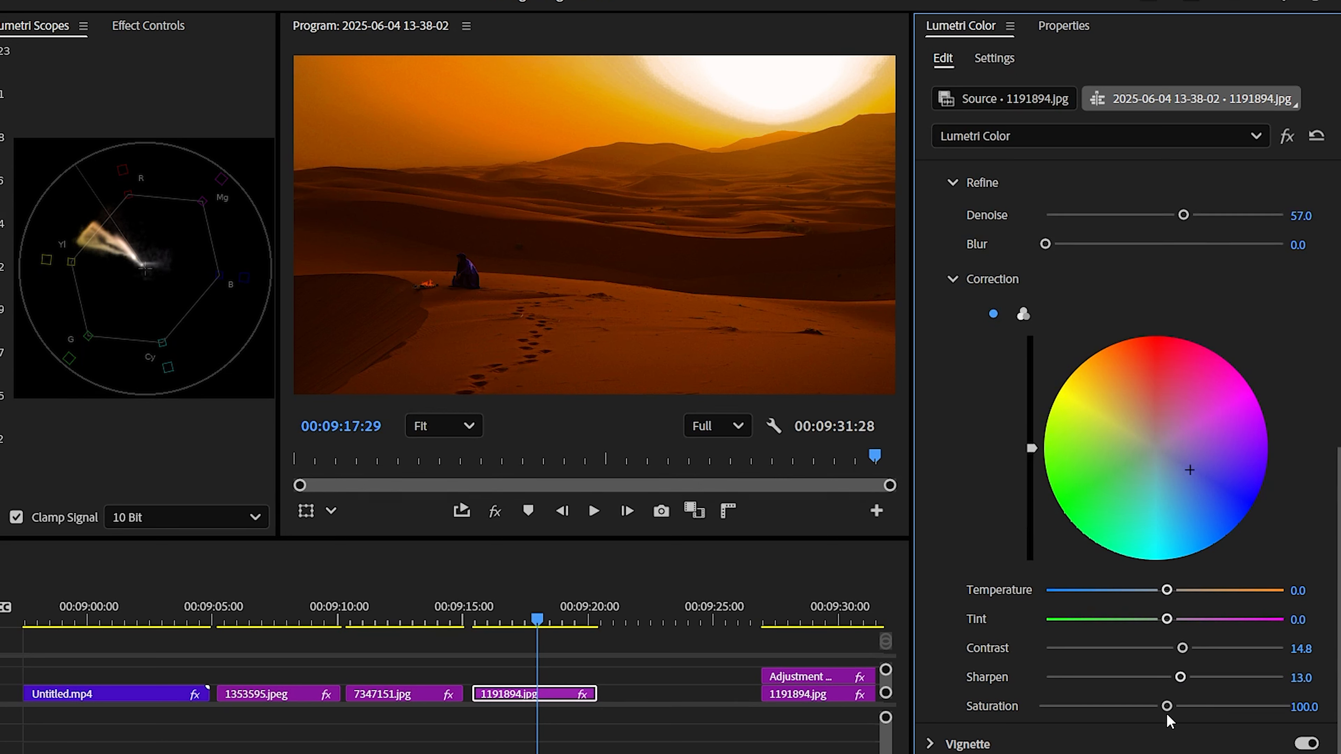
left_click_drag(1210, 706, 1216, 706)
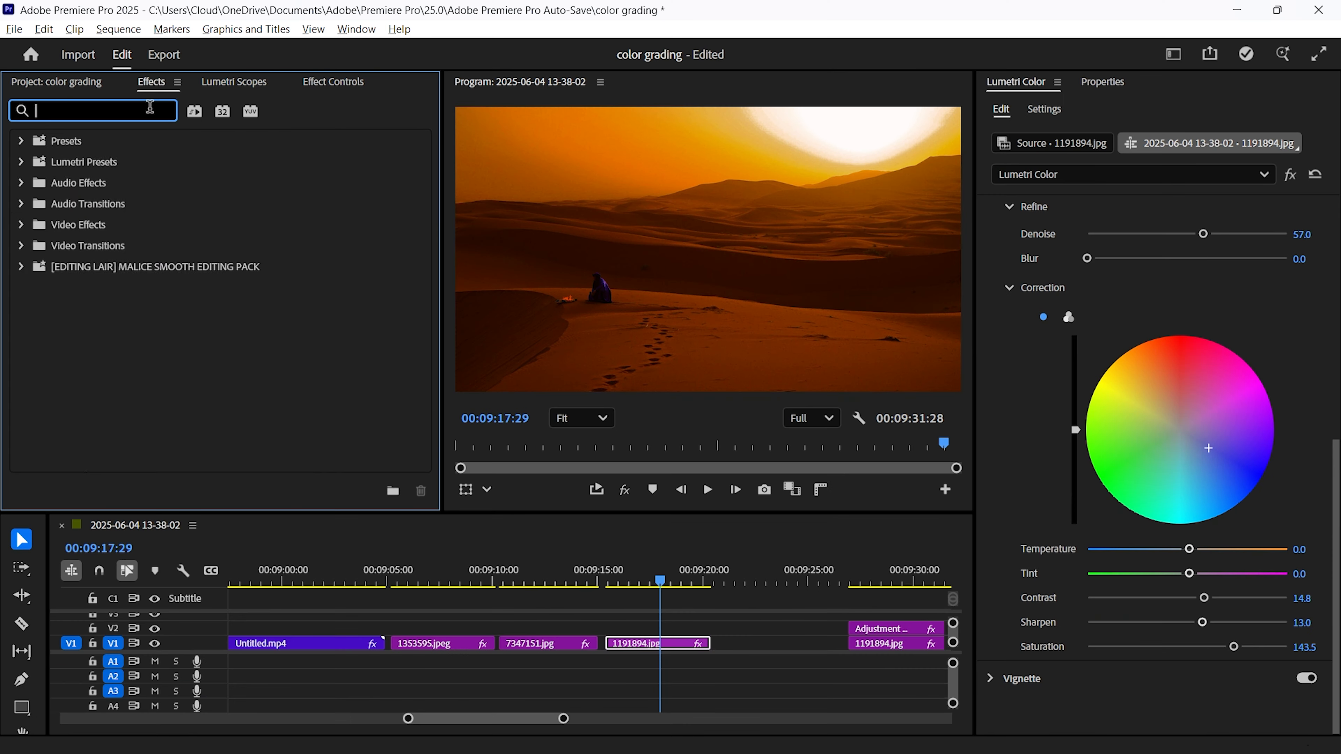
Search the effects for Lumetri Color and apply it again to the 1191894.jpg clip
type("lum")
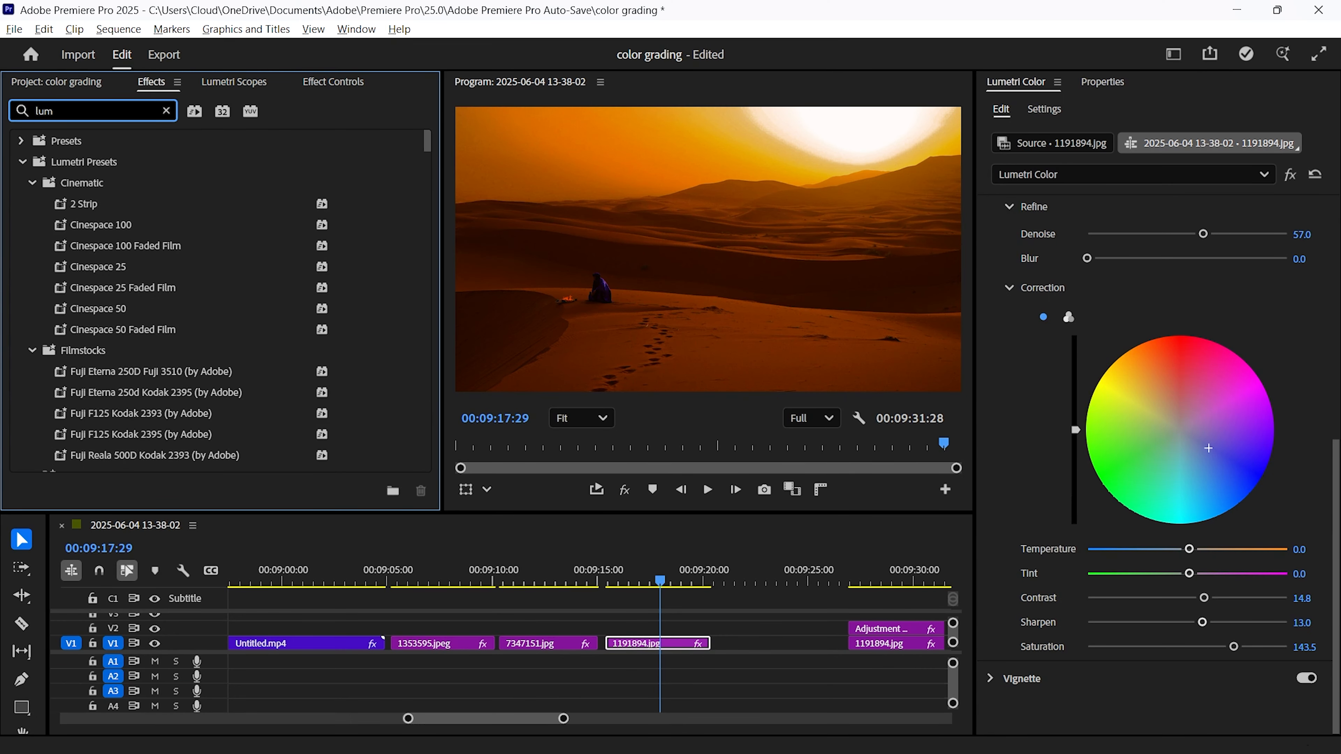
type("etri color")
left_click_drag(118, 263, 657, 644)
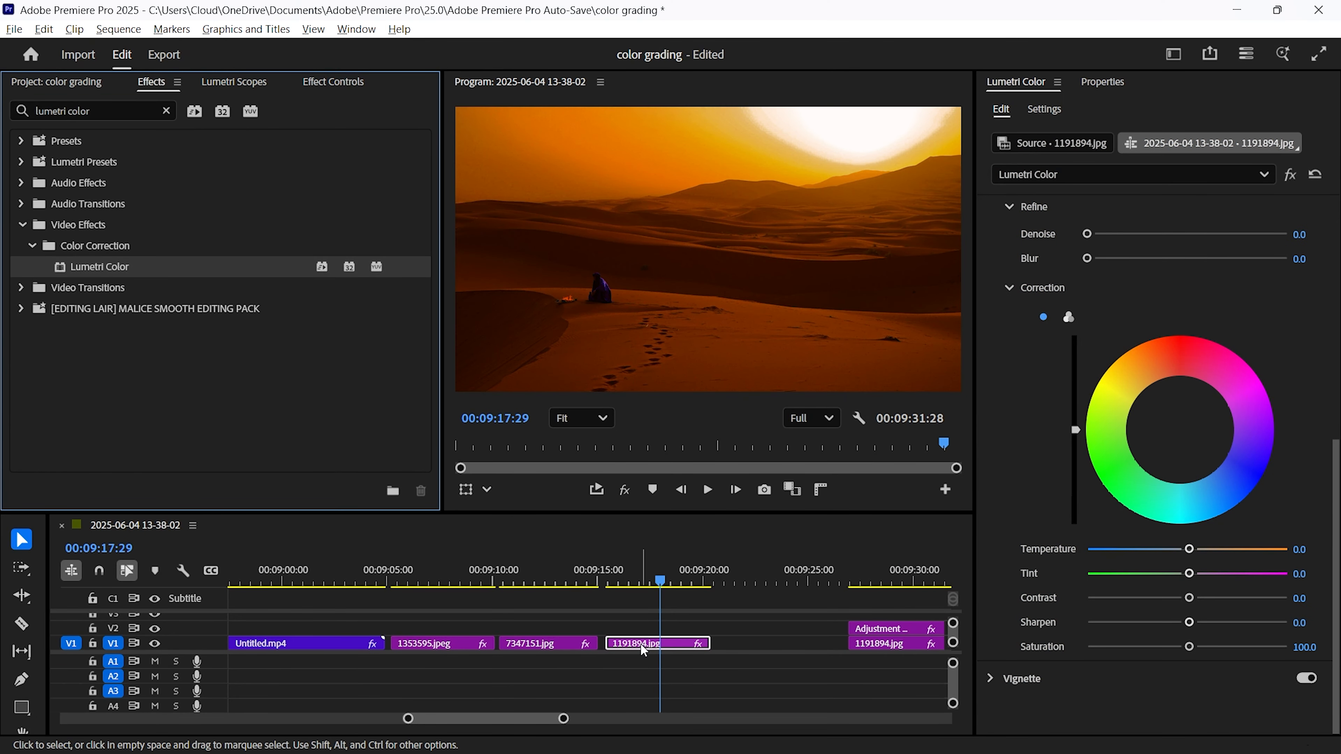
Add an ellipse mask to the second Lumetri Color effect in Effect Controls
left_click(348, 92)
scroll(99, 169, "down", 6)
scroll(111, 209, "up", 4)
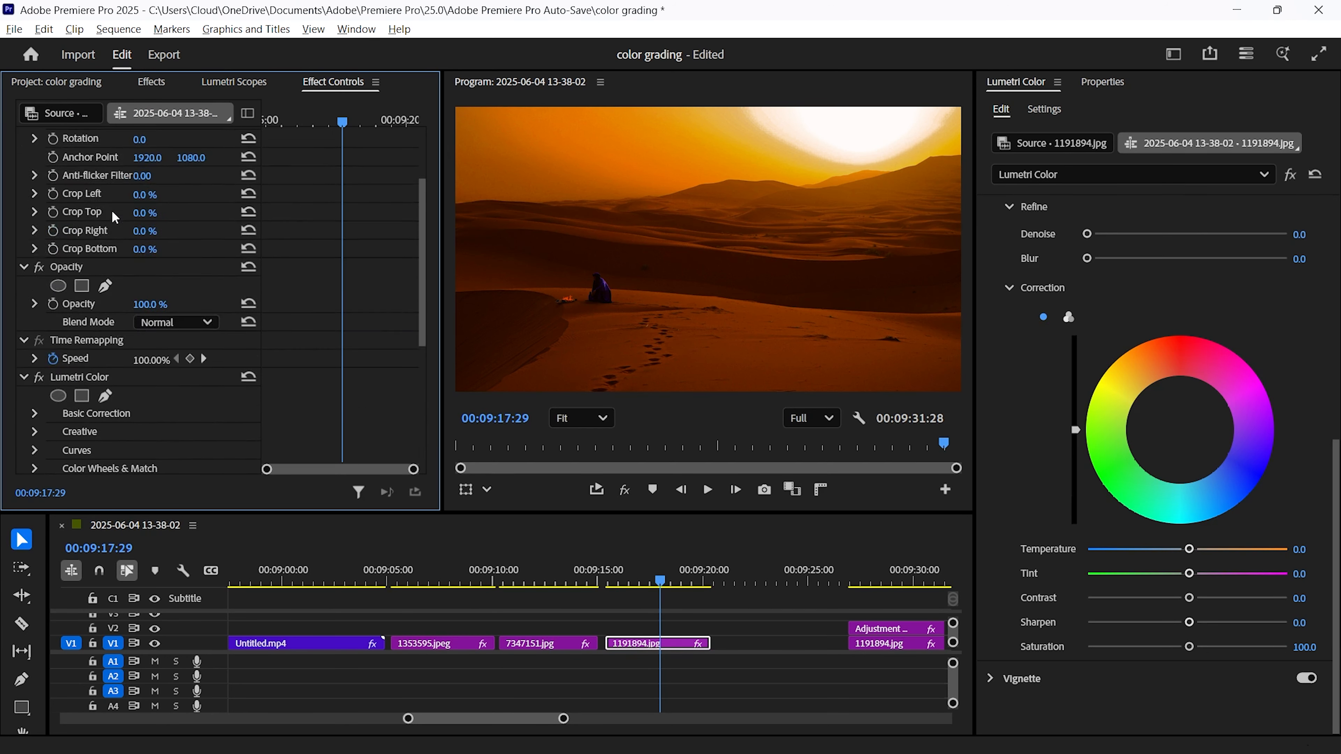
scroll(111, 210, "down", 4)
left_click(58, 333)
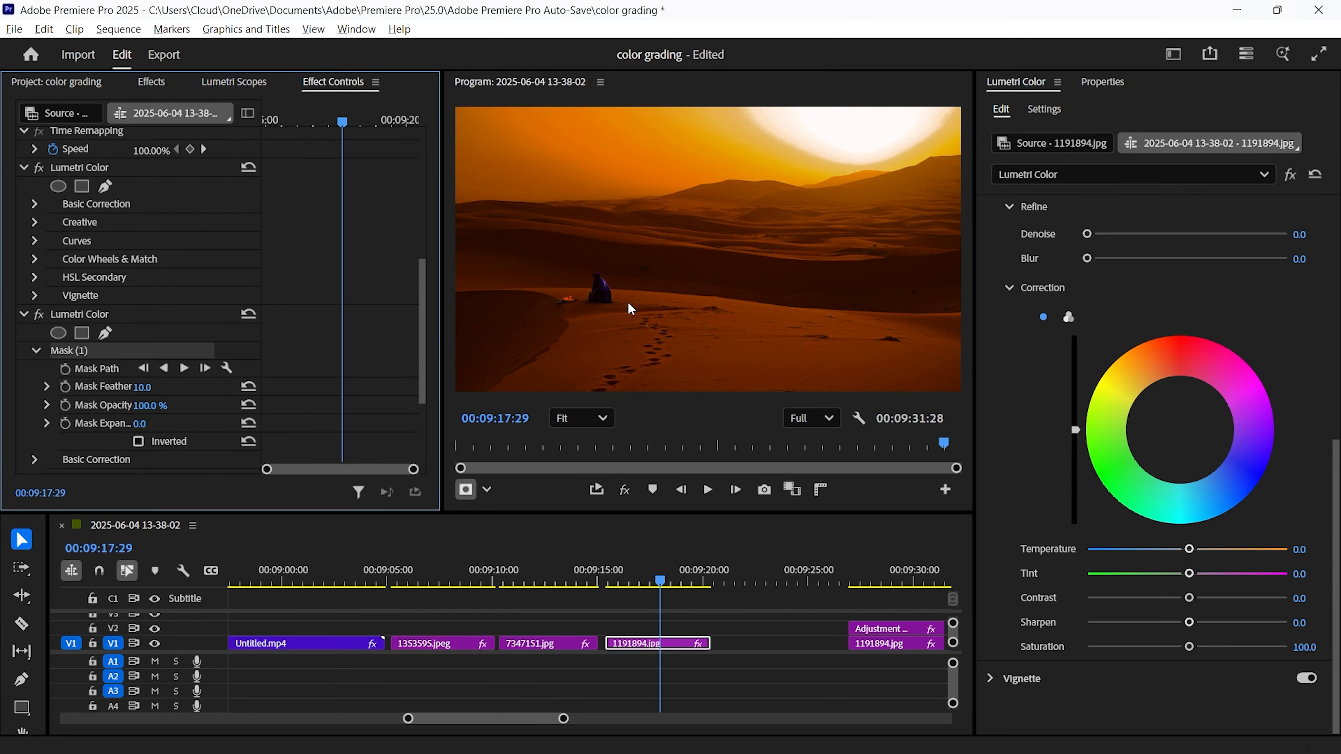
Stretch the ellipse mask across the foreground dunes and feather it to about 388.5
left_click(774, 252)
left_click_drag(774, 251, 982, 259)
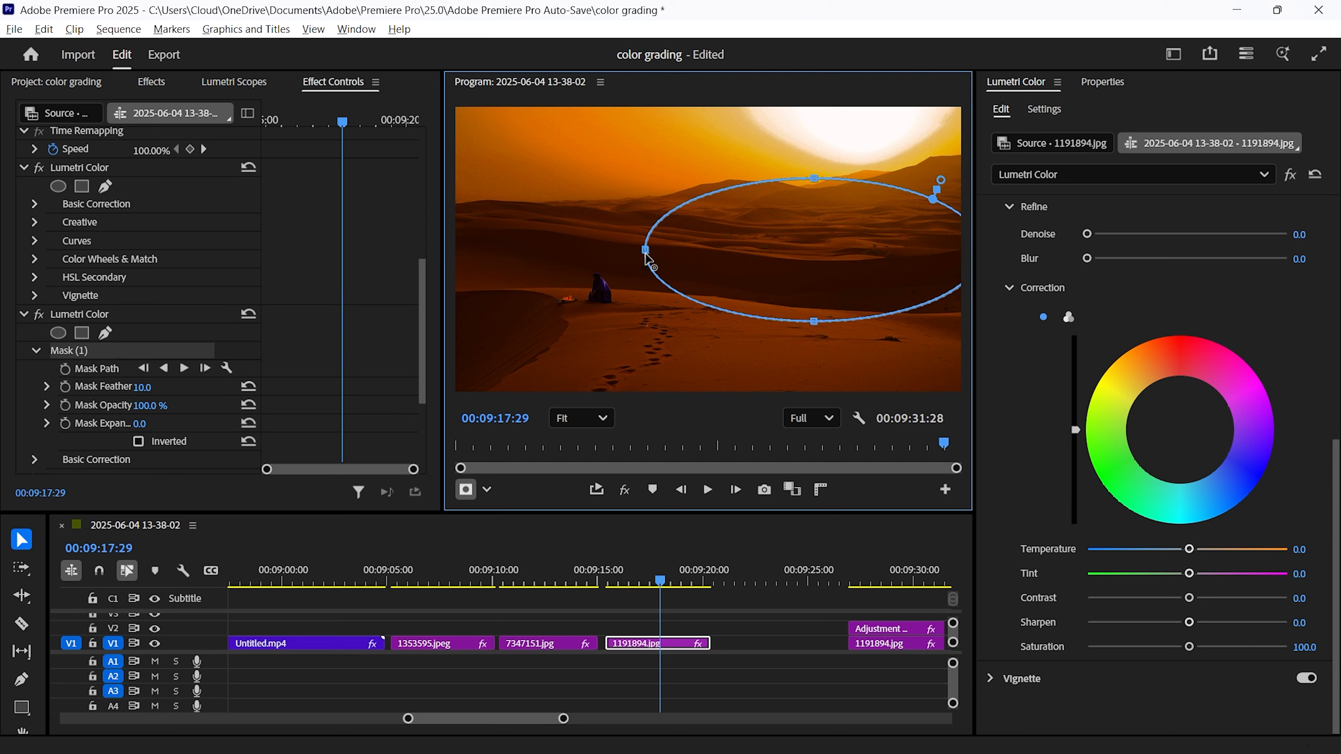
left_click_drag(645, 249, 456, 269)
left_click_drag(641, 225, 641, 297)
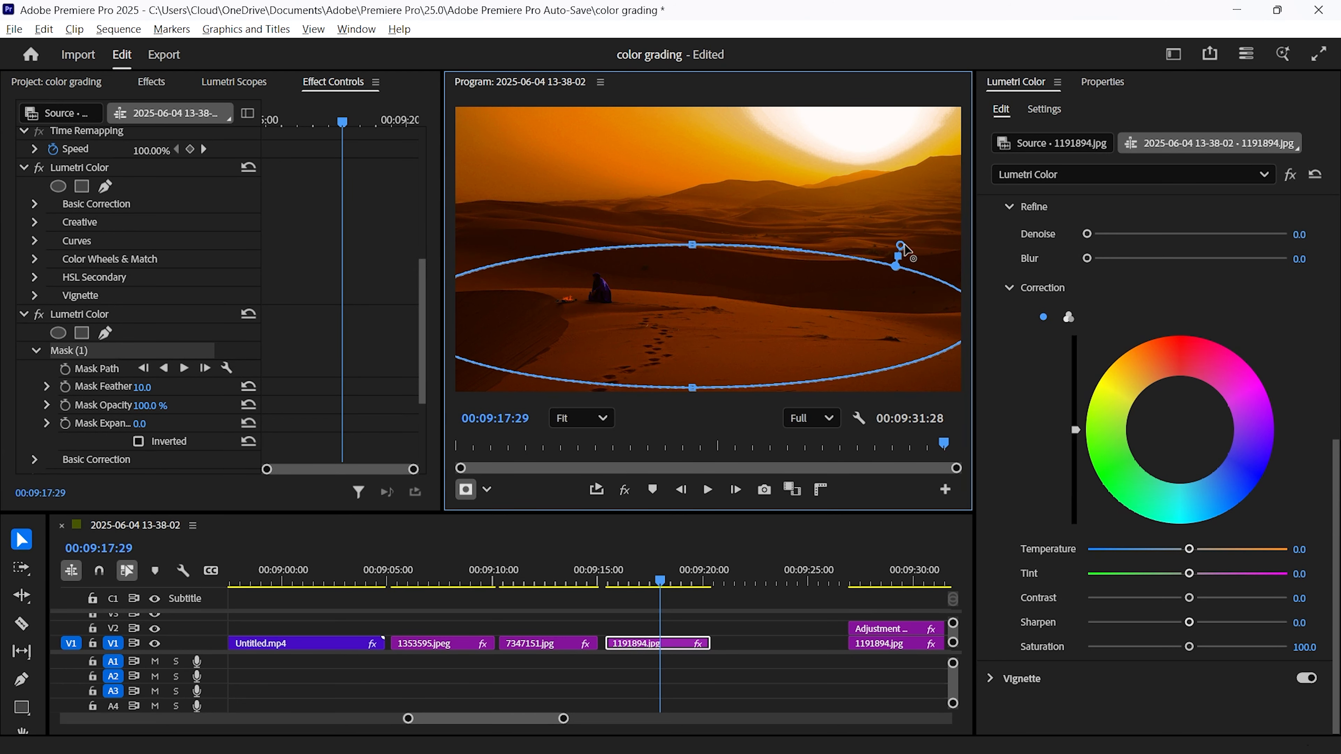
left_click_drag(735, 338, 745, 440)
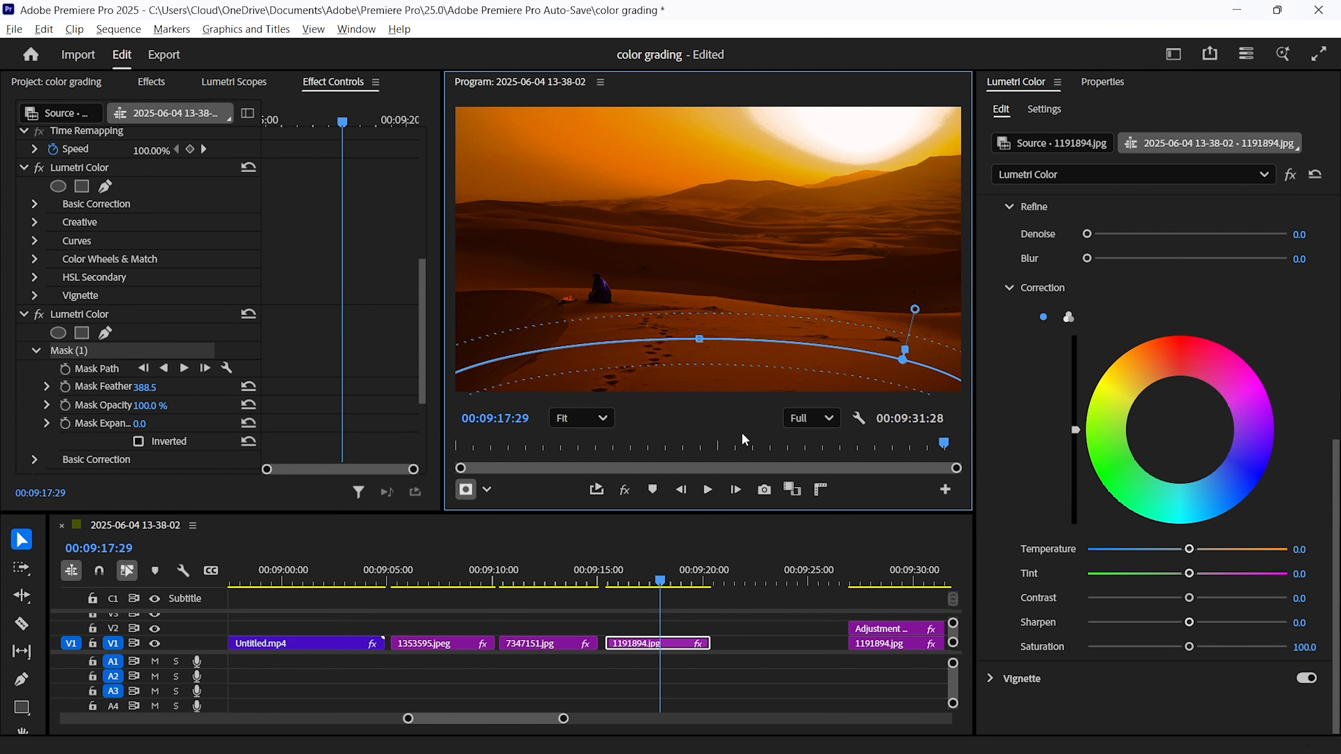
In the masked Basic Correction, set exposure -2.2, contrast 24.3, highlights -35.7 and shadows -34.8
scroll(1066, 393, "up", 10)
left_click(1003, 217)
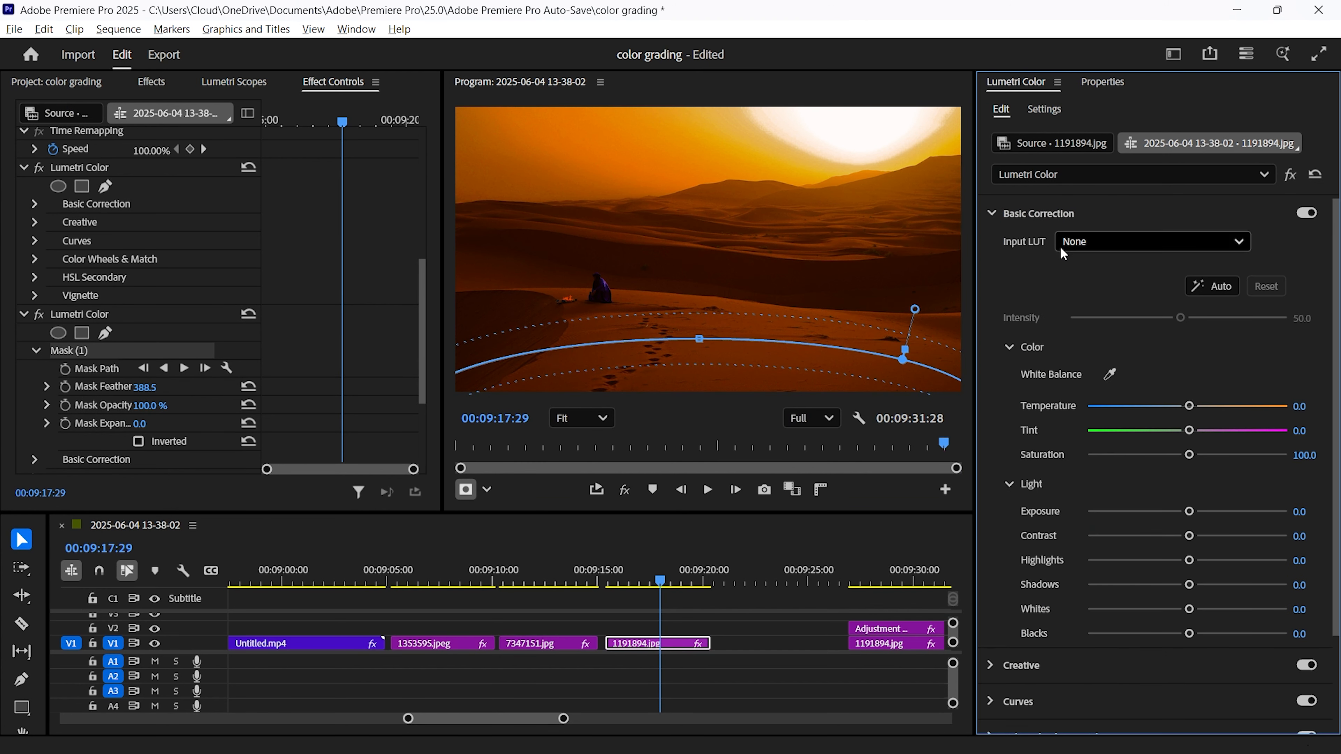
left_click_drag(1190, 511, 1088, 512)
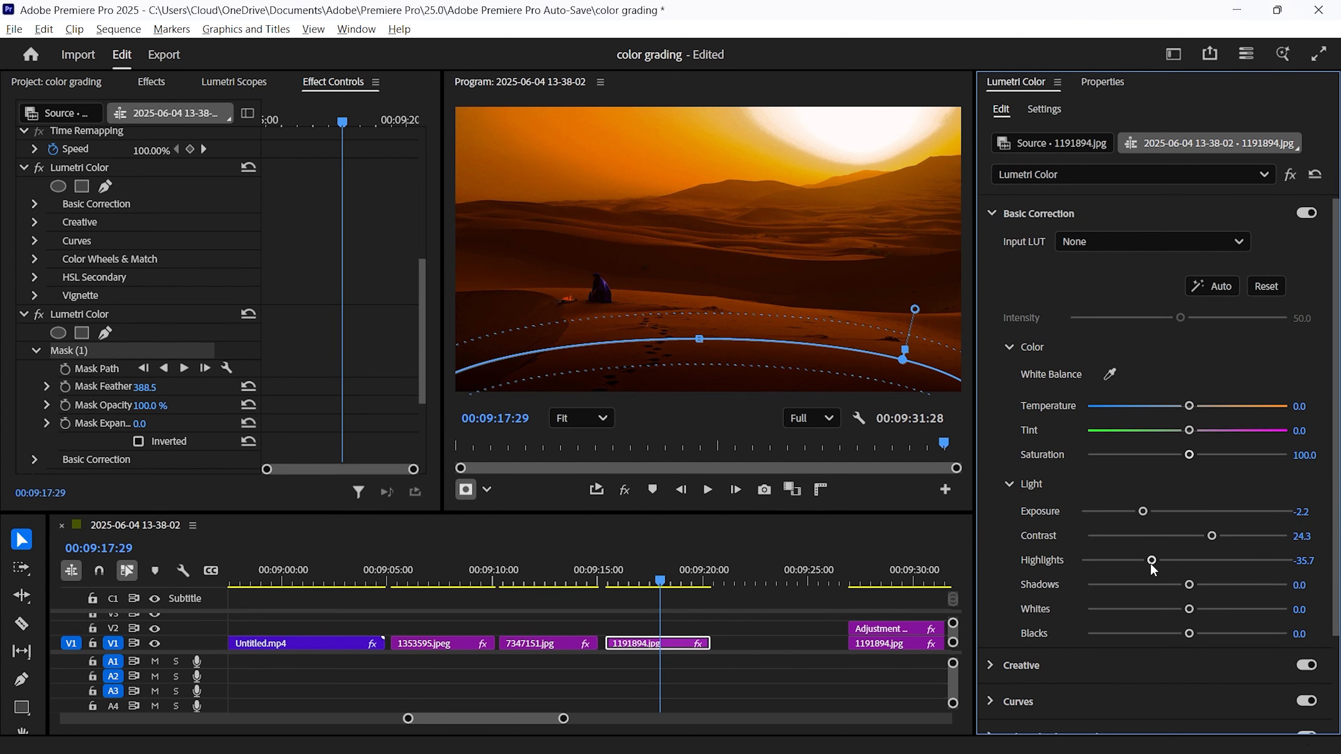
left_click_drag(1196, 590, 1124, 591)
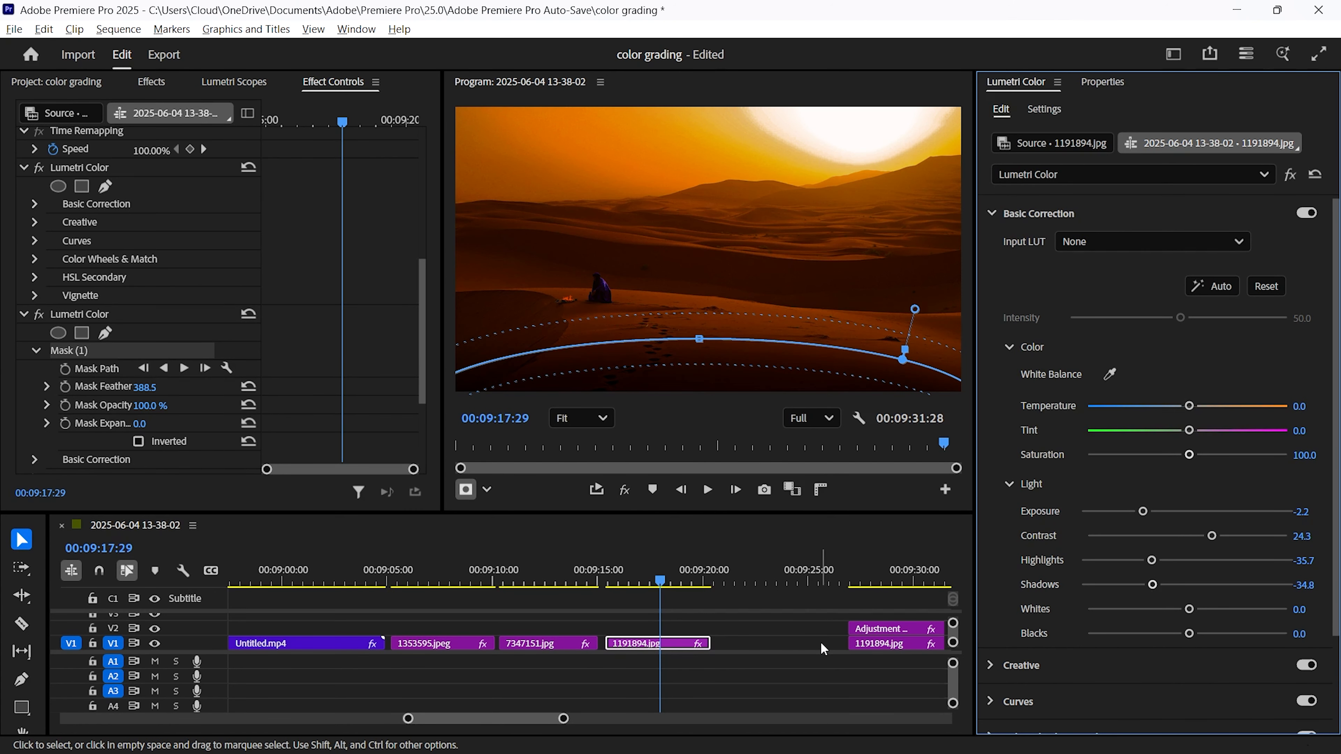
Create a new adjustment layer in the project bin
left_click(756, 701)
left_click(657, 644)
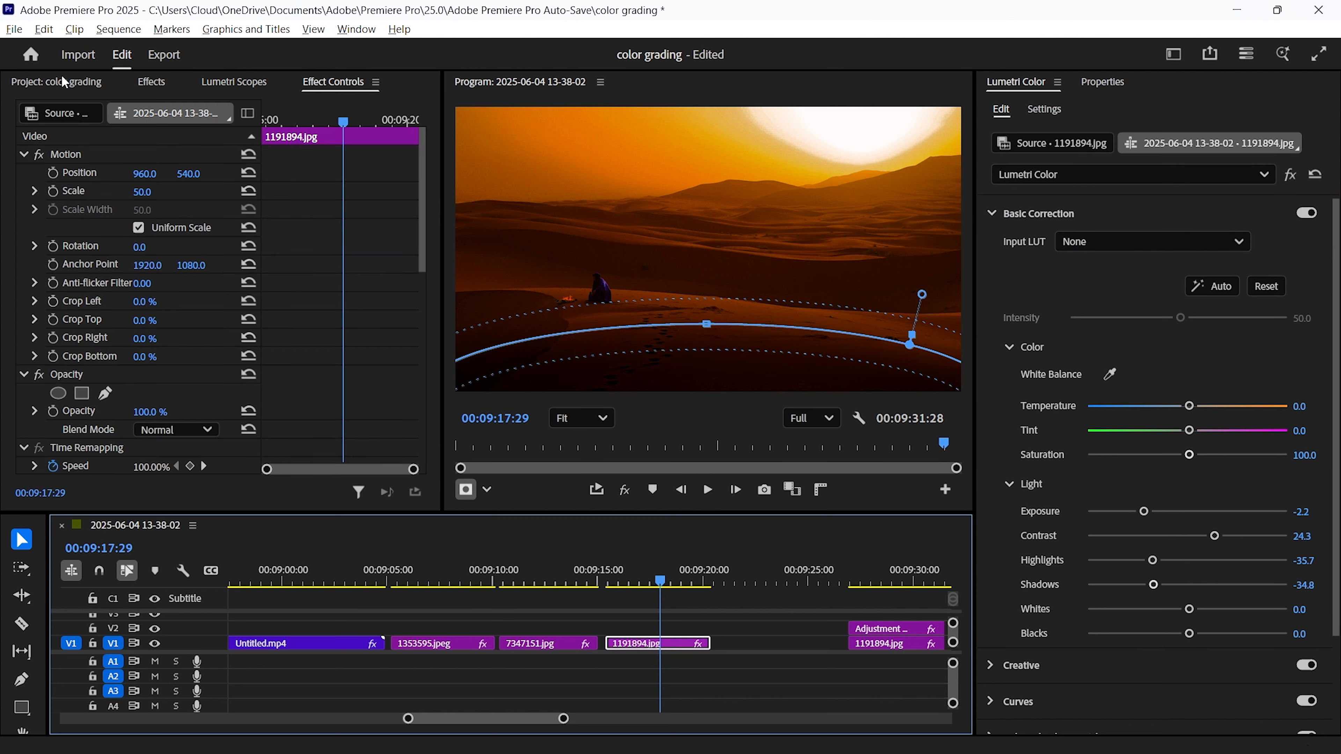
left_click(59, 82)
left_click(387, 492)
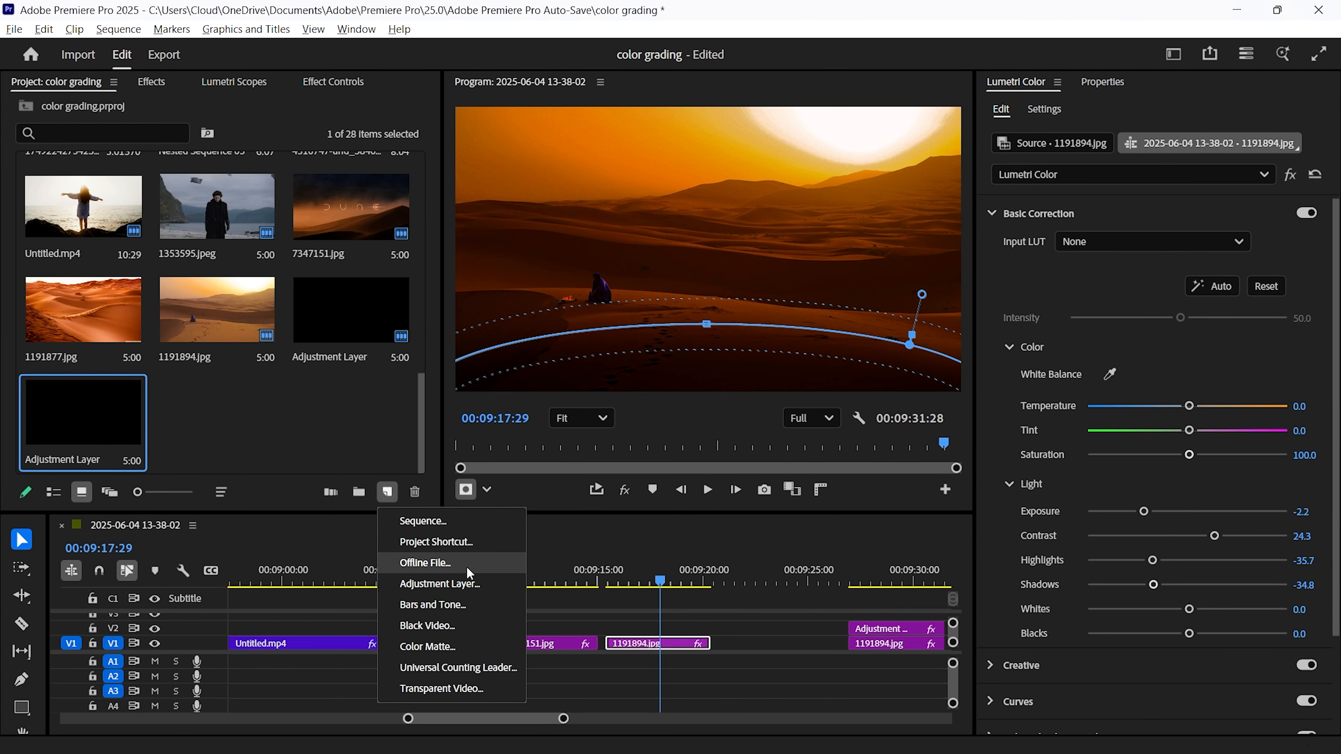
left_click(331, 399)
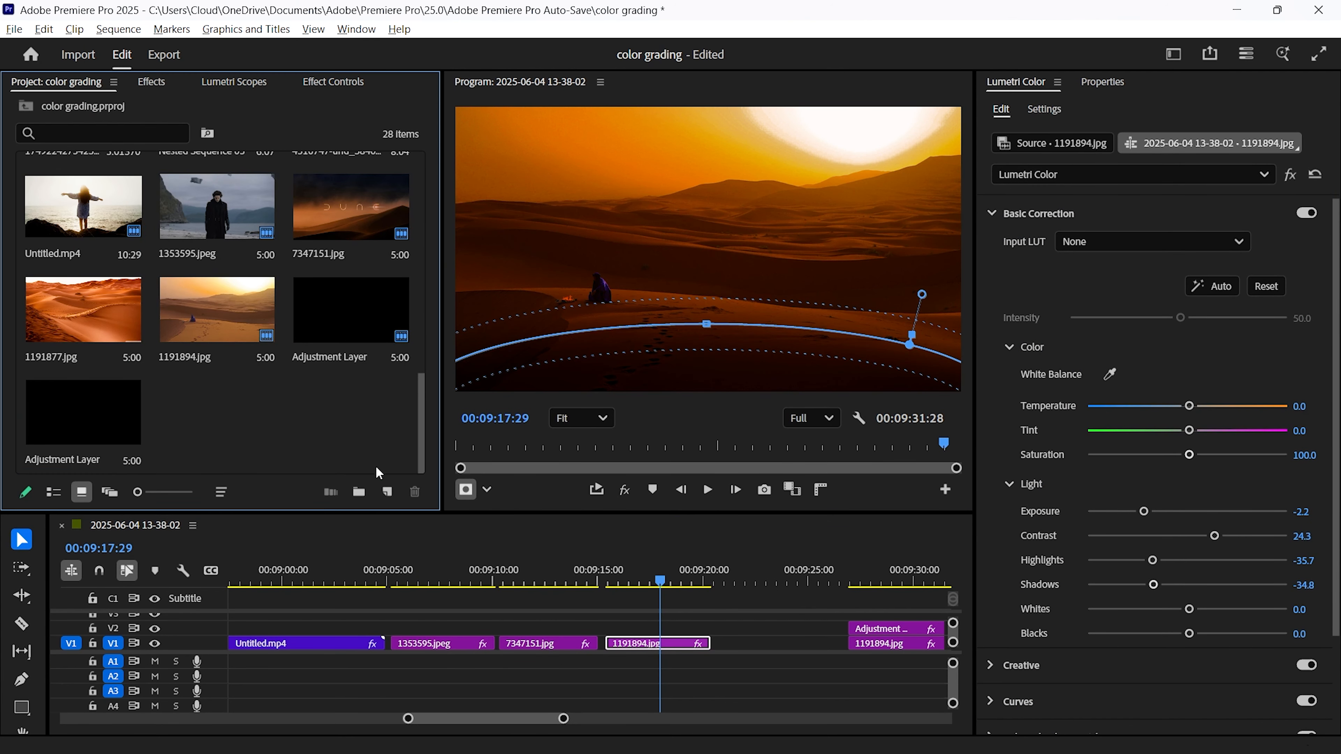
left_click(387, 492)
left_click(440, 584)
left_click(722, 464)
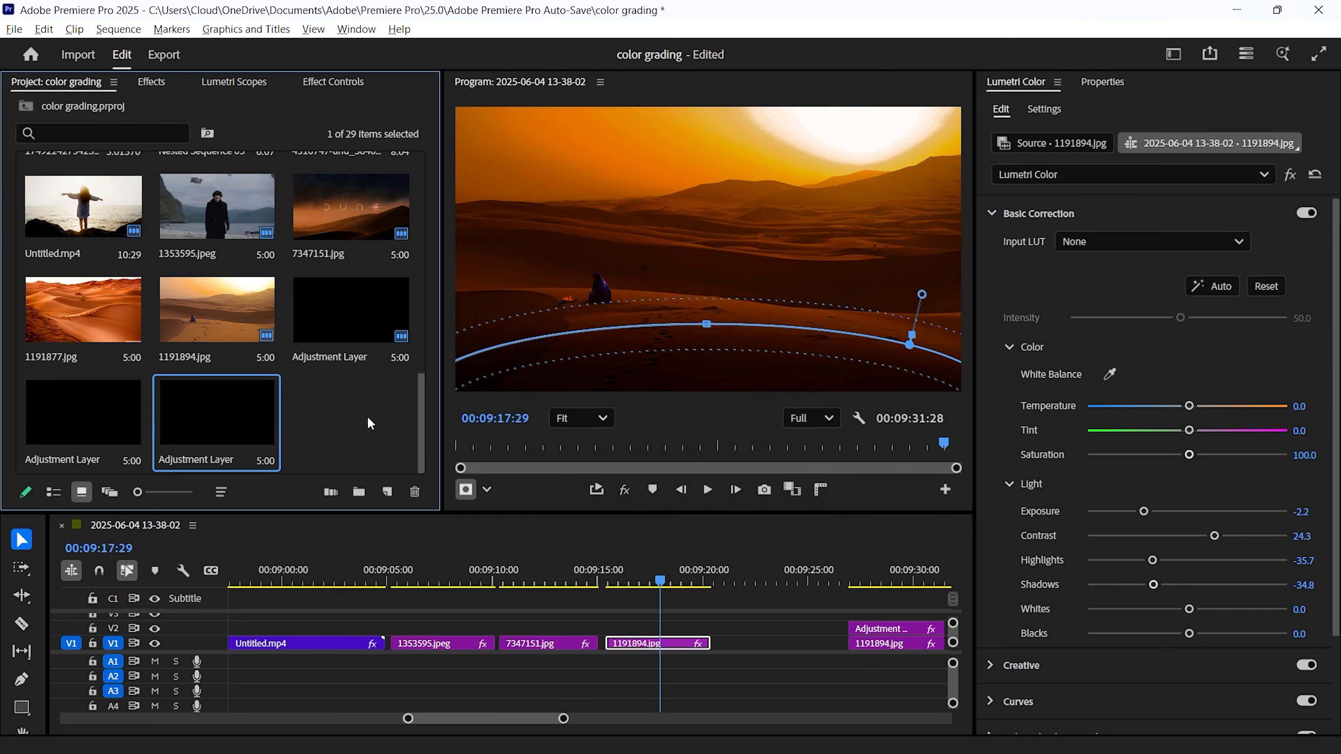
Place the new adjustment layer on V2 above the 1191894.jpg clip
left_click_drag(233, 423, 603, 630)
left_click(623, 629)
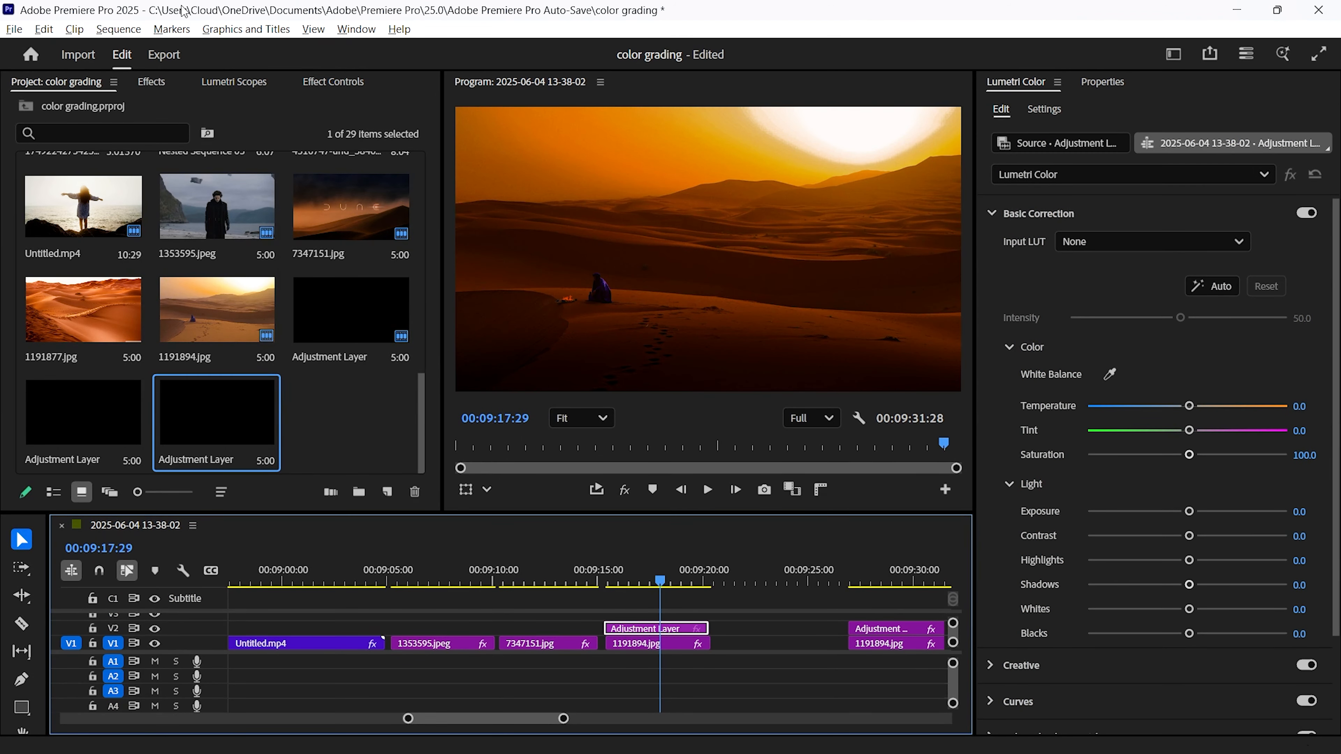
Apply Gaussian Blur to the adjustment layer and add an ellipse mask to the blur
left_click_drag(151, 82, 95, 87)
left_click(90, 111)
type("gaus")
left_click_drag(138, 268, 112, 338)
left_click(62, 353)
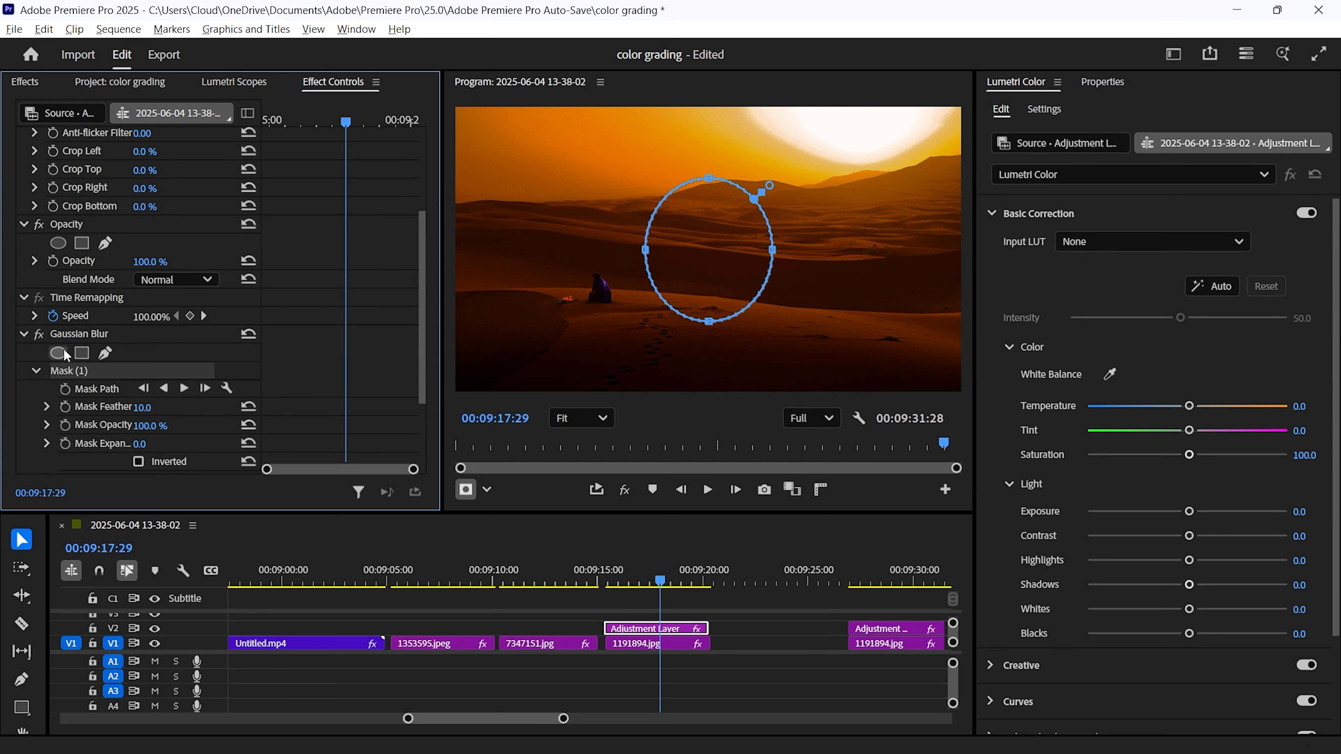
Move the blur mask over the sun at the top of the frame and feather it to about 144.4
left_click_drag(773, 250, 892, 250)
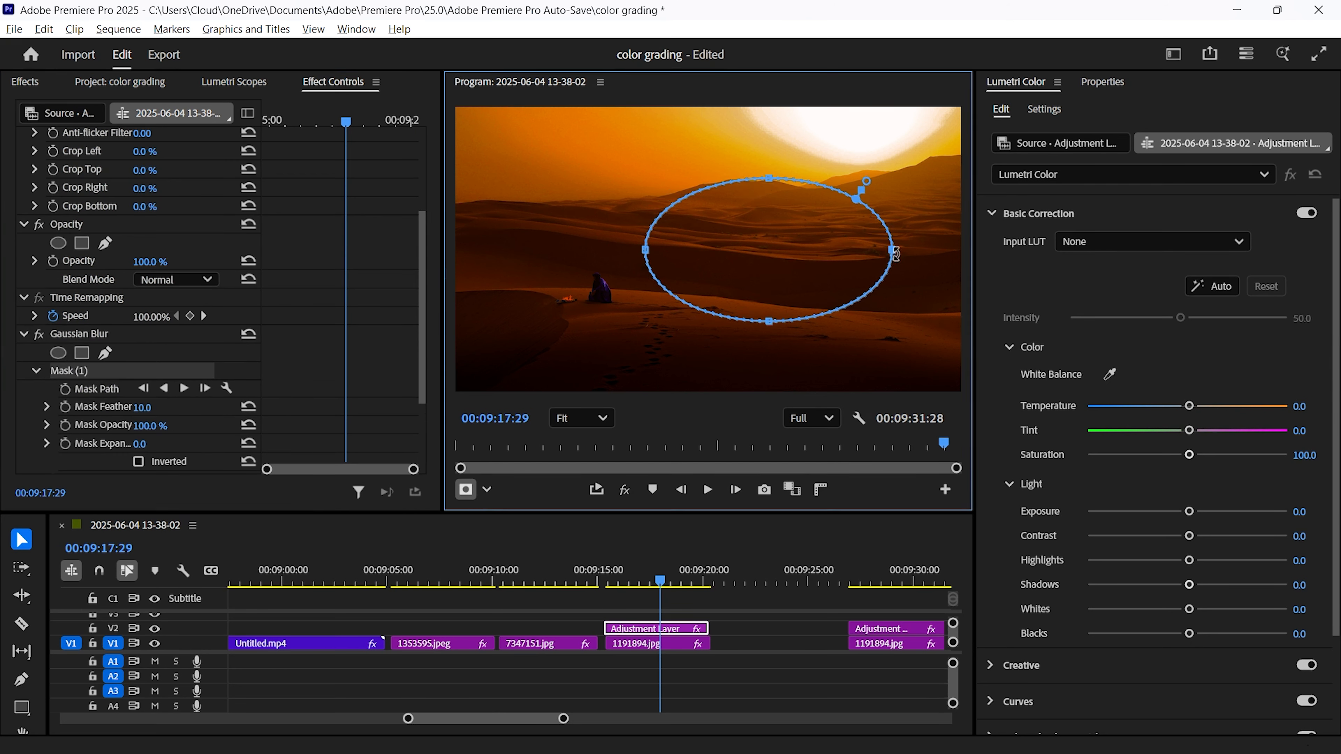
key("ctrl+z")
left_click_drag(772, 253, 818, 187)
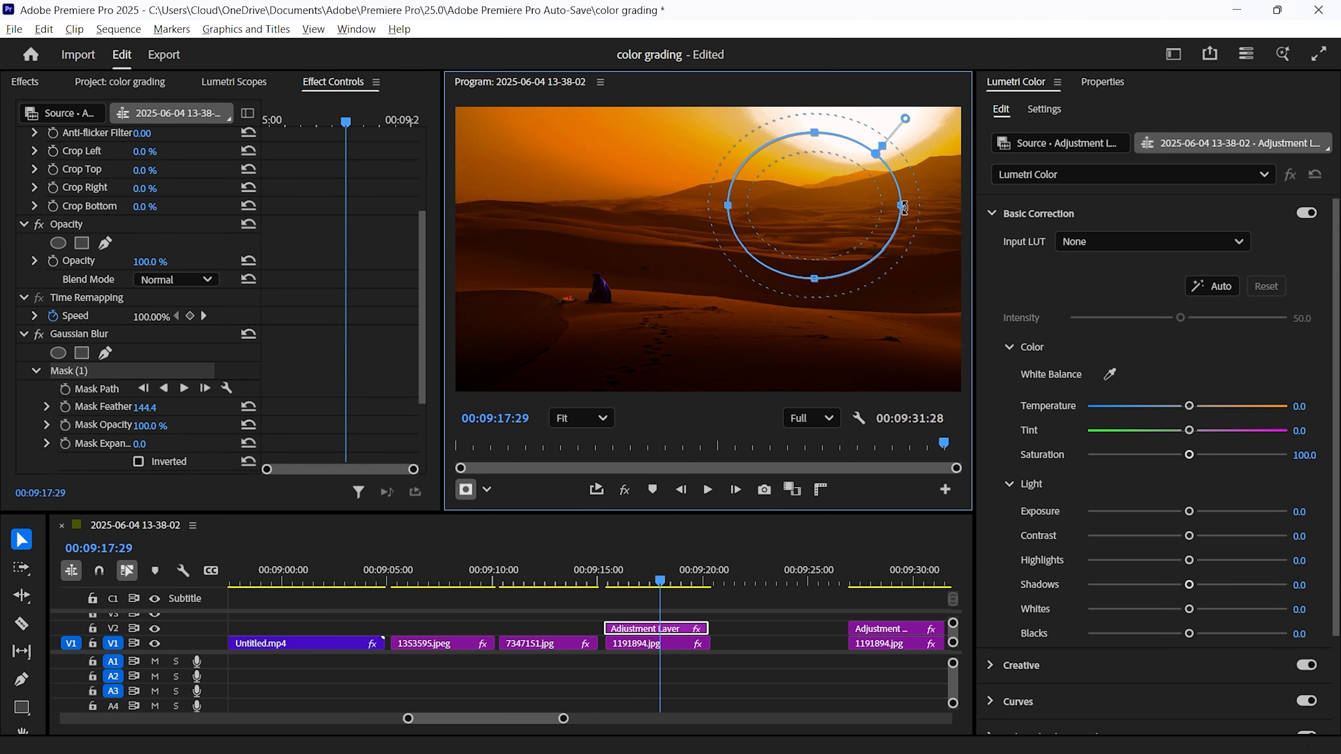
left_click_drag(905, 206, 921, 211)
left_click_drag(828, 190, 864, 91)
Set the Gaussian Blur blurriness to 160.5
scroll(169, 404, "down", 3)
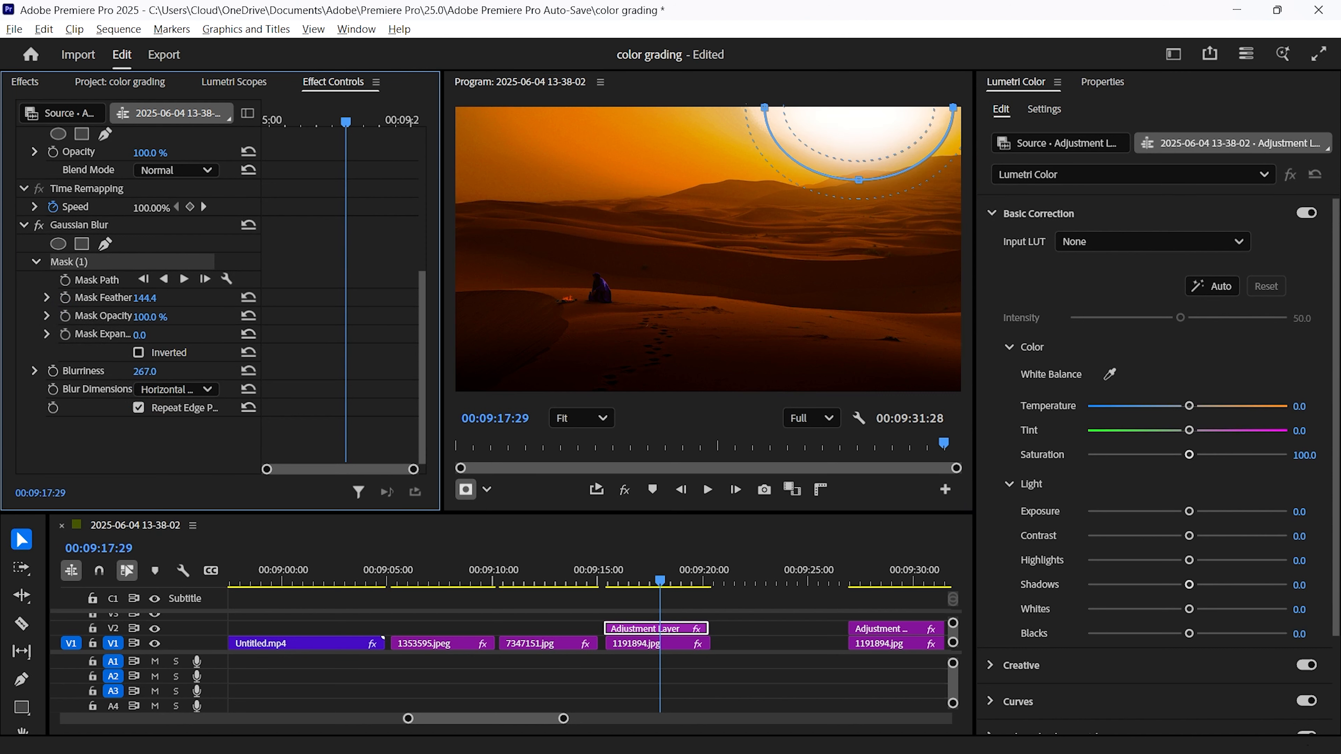
left_click_drag(145, 371, 60, 371)
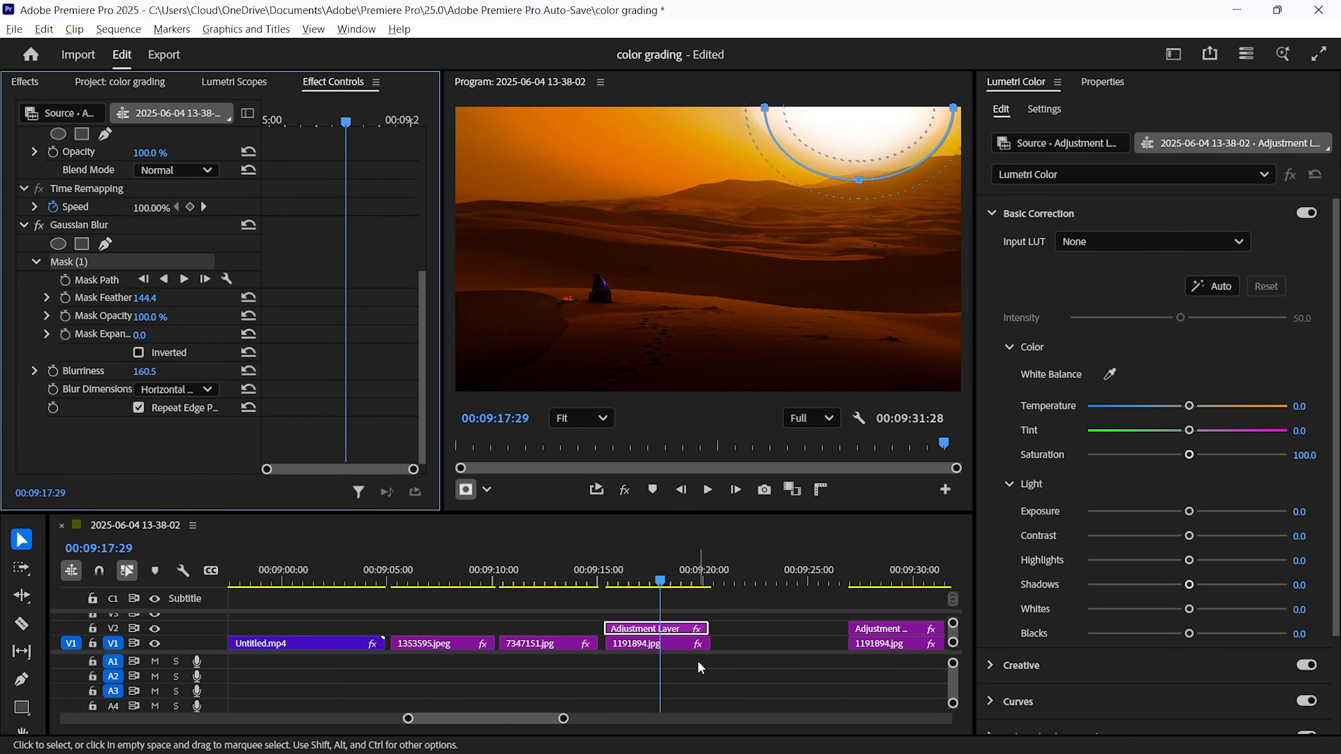
Select the 1191894.jpg clip near 00:12:07 and apply the Noise effect to it
left_click(844, 607)
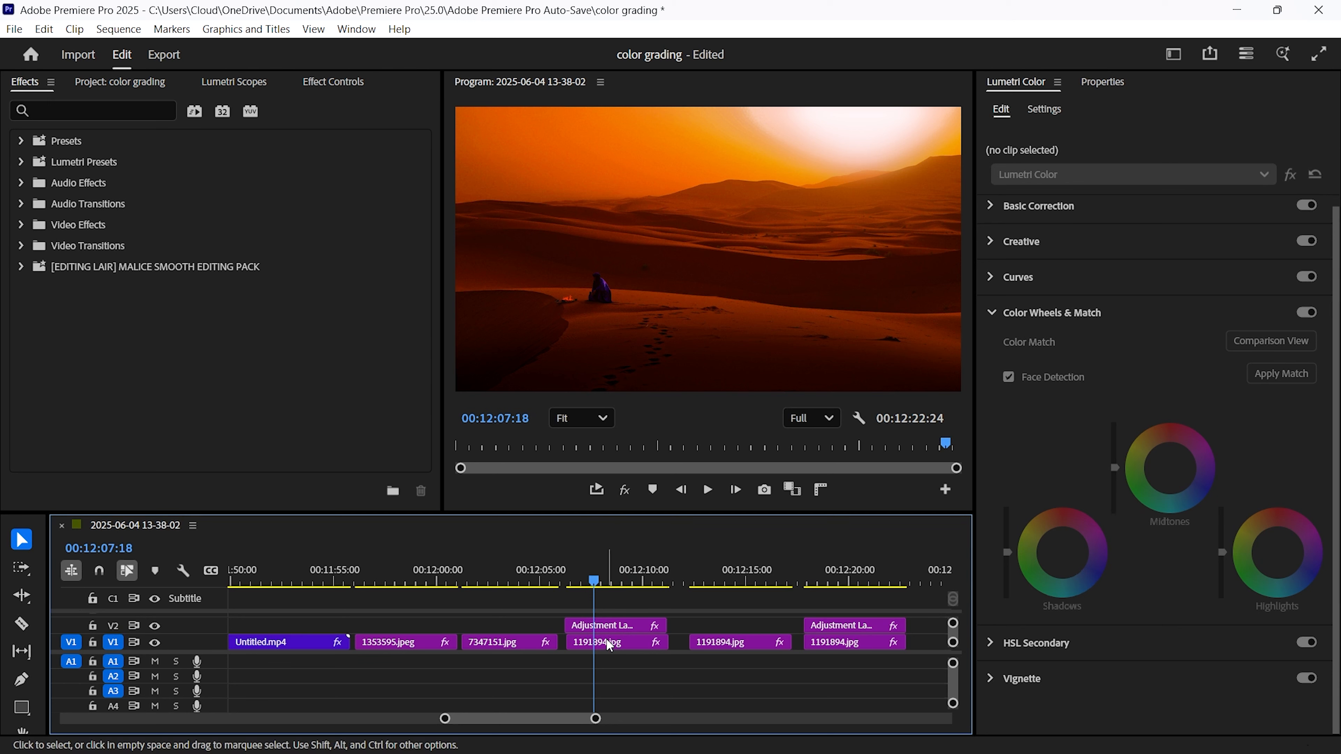
left_click(597, 642)
left_click(118, 110)
type("n")
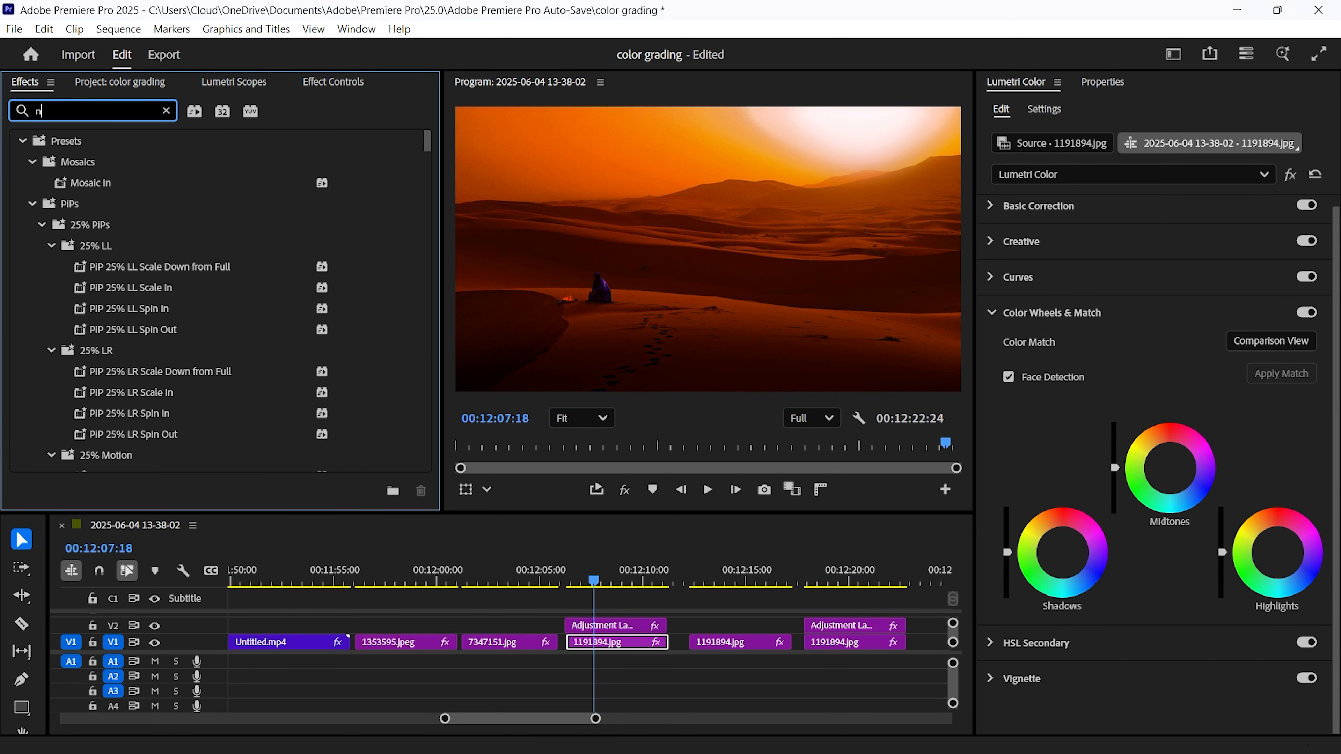
type("oise")
left_click(127, 438)
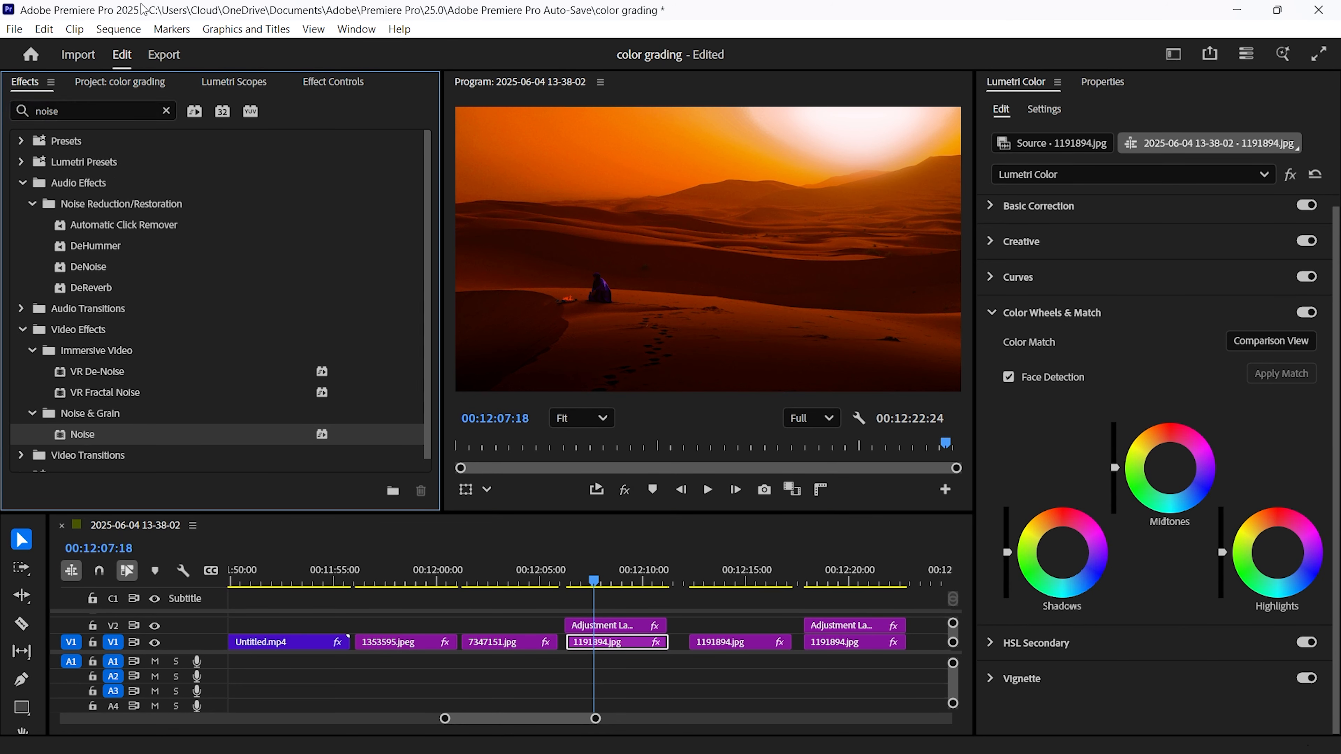
Check the Noise effect in Effect Controls and play back the sequence
left_click(311, 83)
scroll(136, 370, "down", 5)
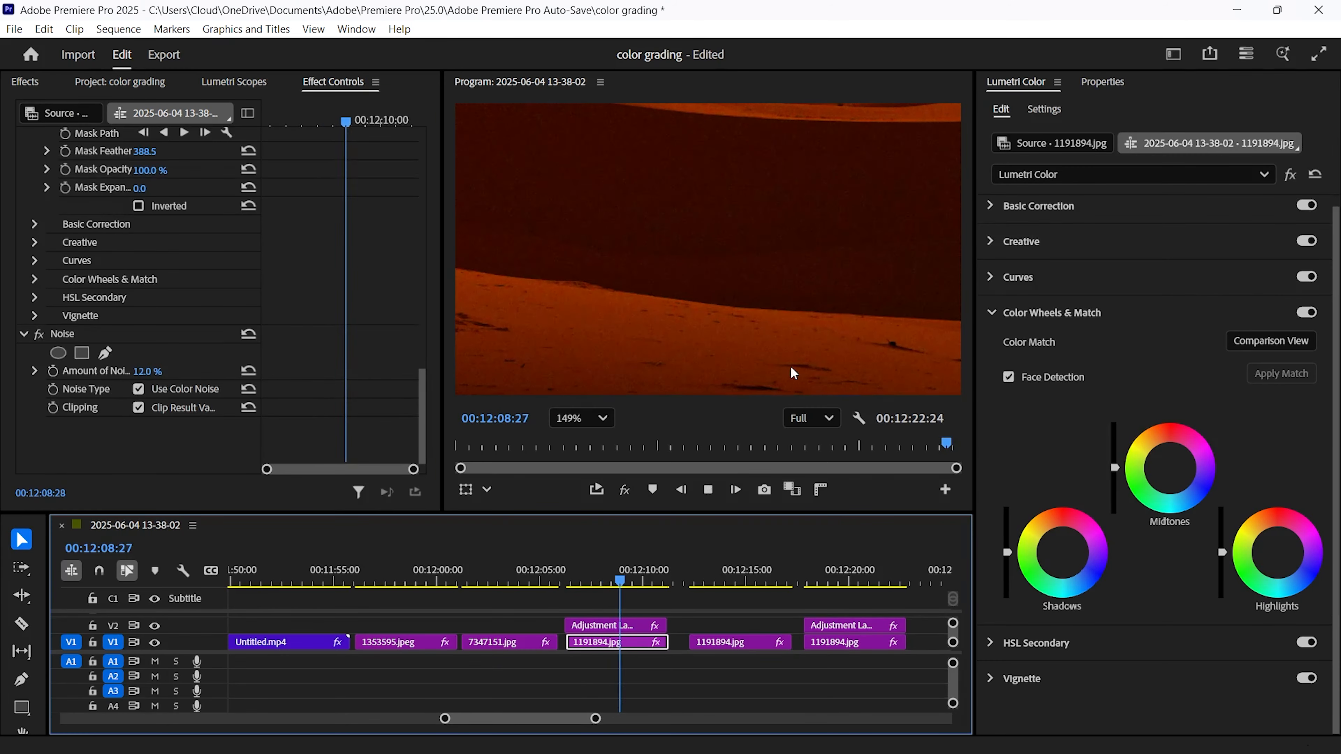
key("space")
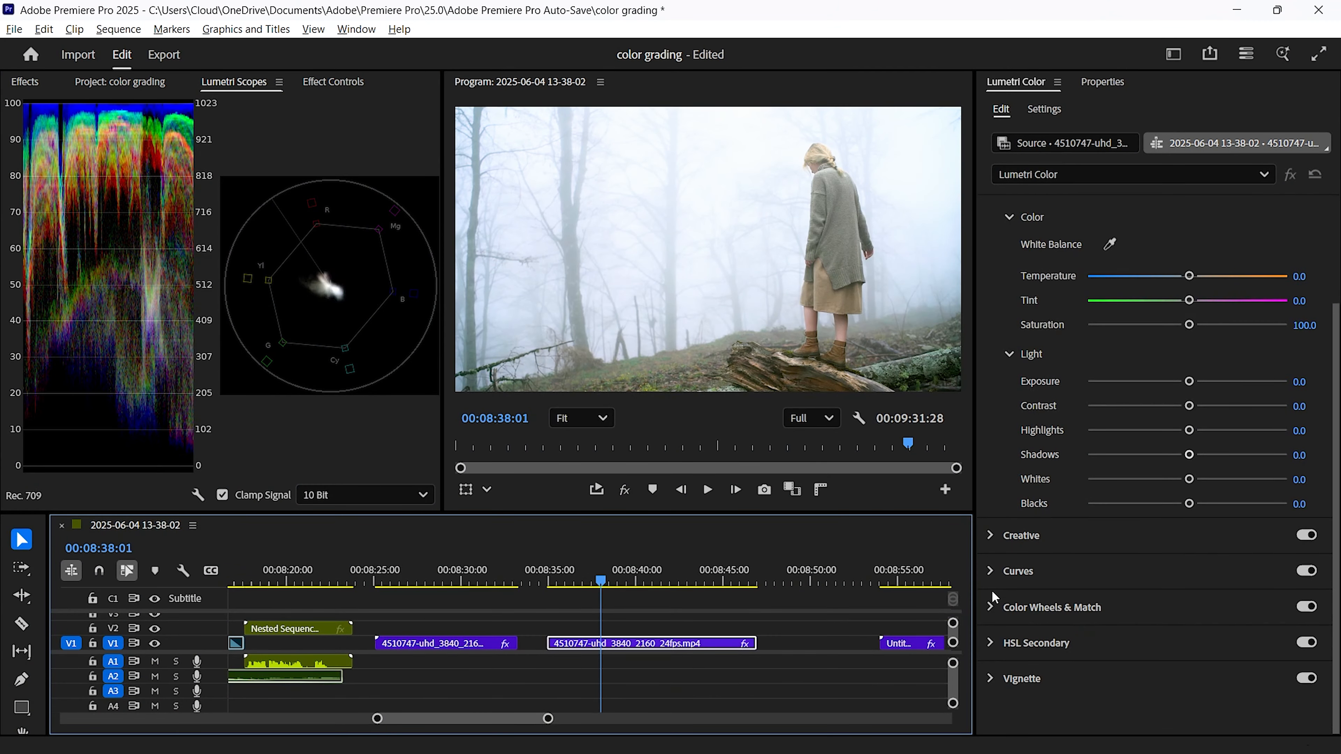
Open Curves and add points to the lower part of the RGB curve, pulling the shadows down
left_click(990, 578)
left_click(1092, 424)
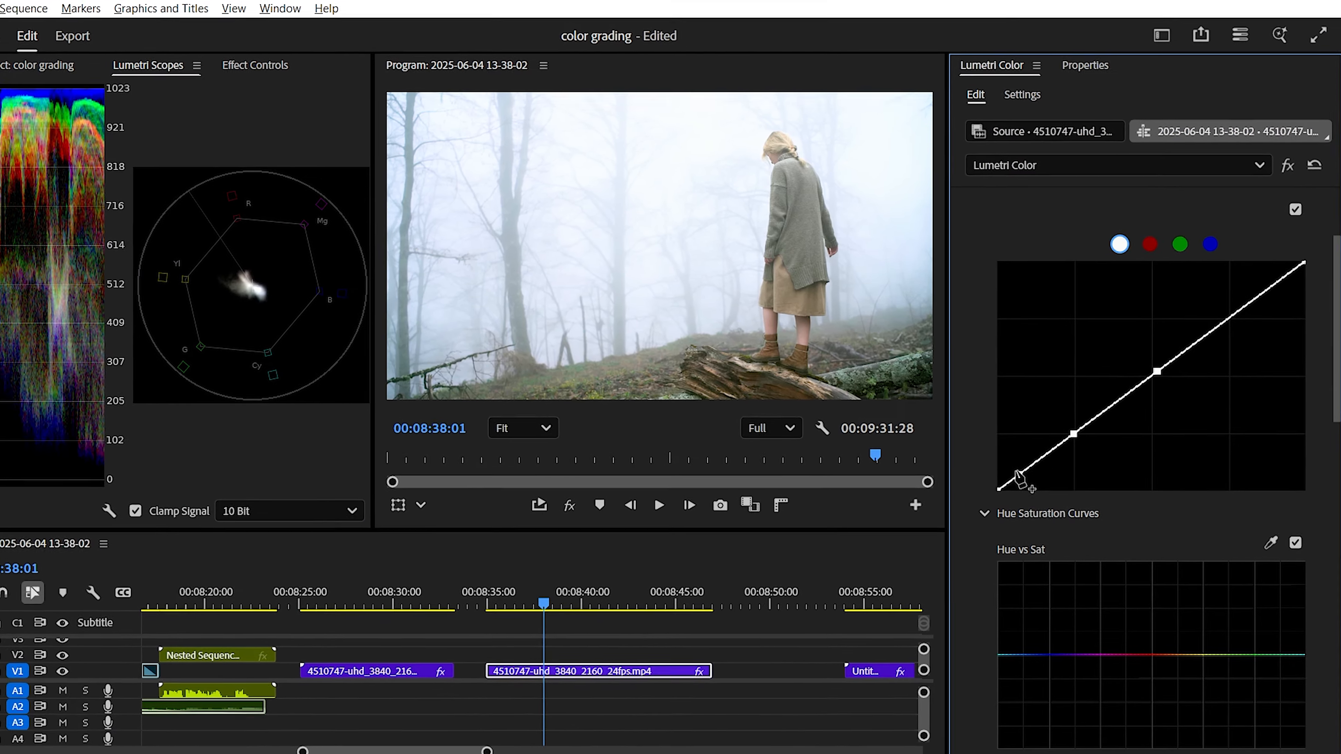
left_click(1041, 461)
left_click_drag(1092, 424, 1063, 463)
left_click_drag(980, 498, 1036, 496)
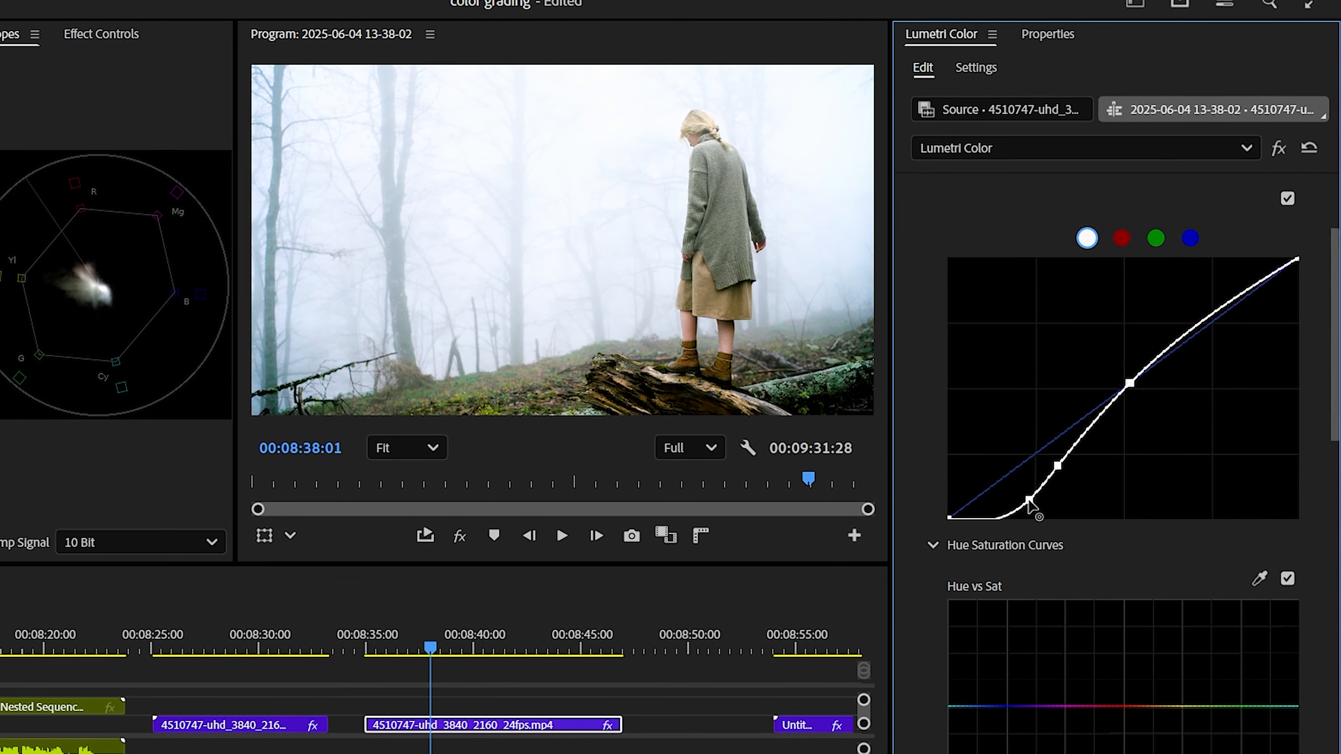
Add a highlight point and reshape the RGB curve into a contrast-boosting S-curve
left_click(1217, 311)
left_click_drag(1214, 312, 1222, 317)
left_click_drag(1056, 463, 1079, 458)
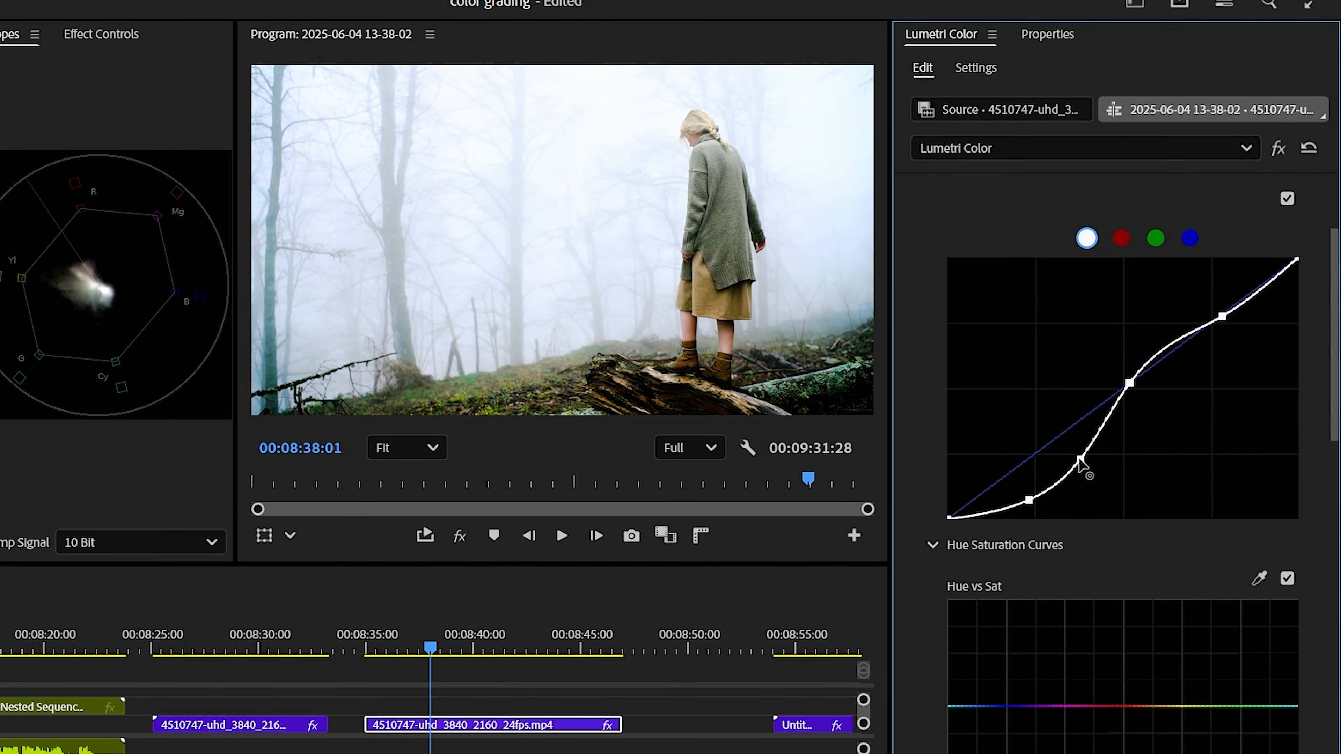
left_click_drag(1034, 501, 1084, 461)
left_click_drag(1129, 388, 1159, 400)
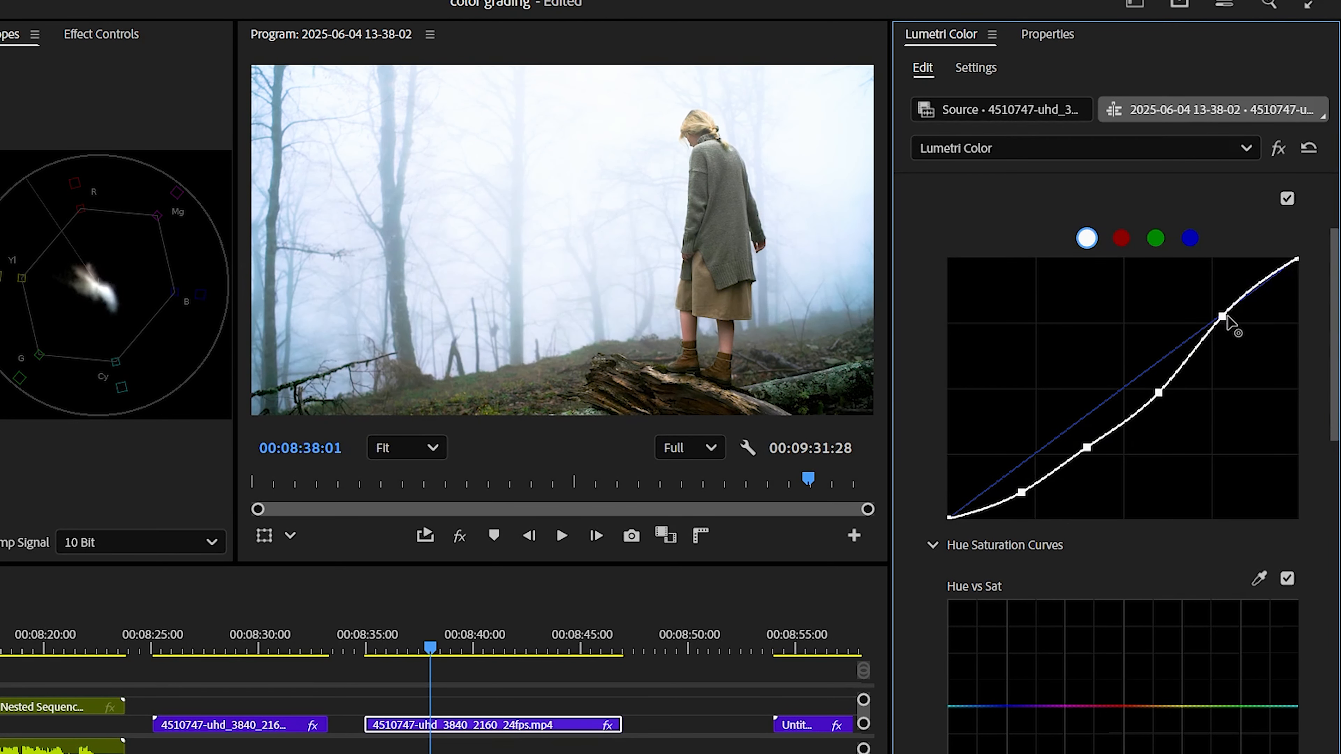
left_click_drag(1223, 318, 1267, 282)
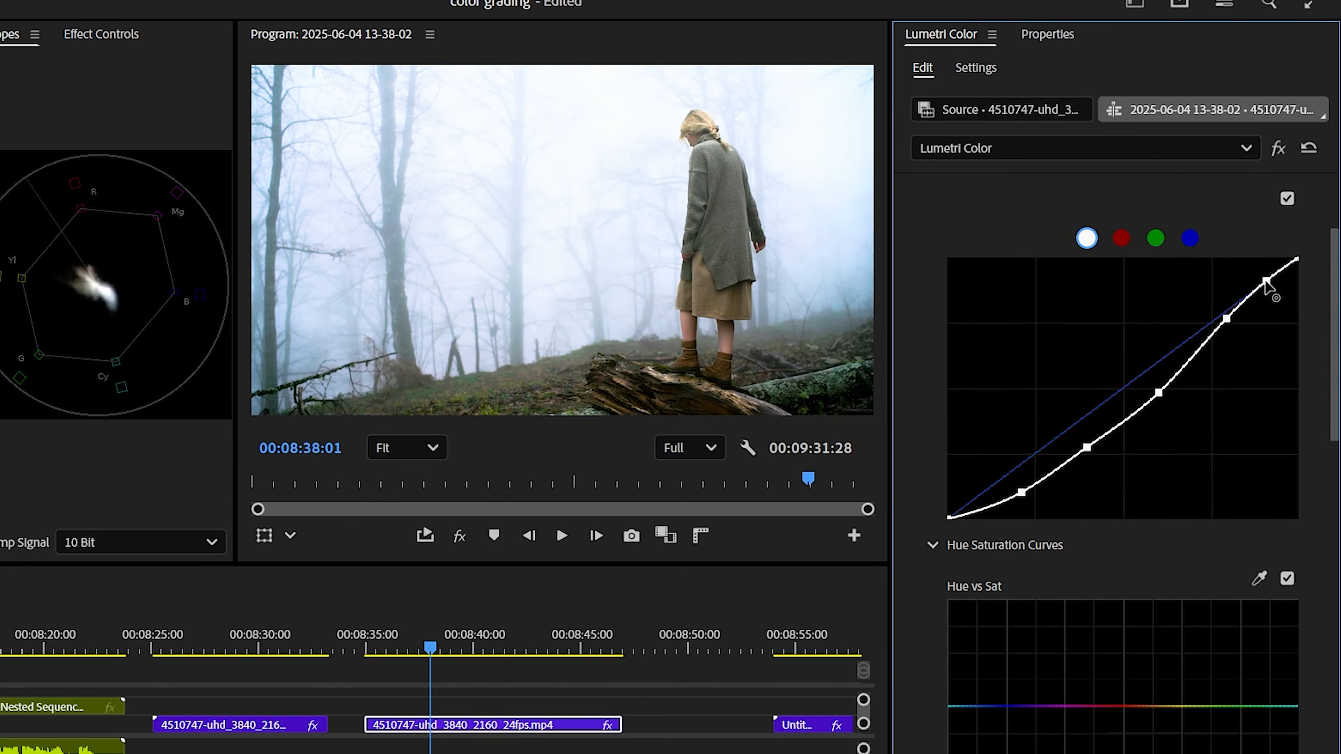
Toggle the Lumetri Color effect off and on to compare the graded image with the original
left_click(1279, 149)
left_click(1278, 149)
scroll(1118, 551, "down", 5)
scroll(1102, 470, "up", 1)
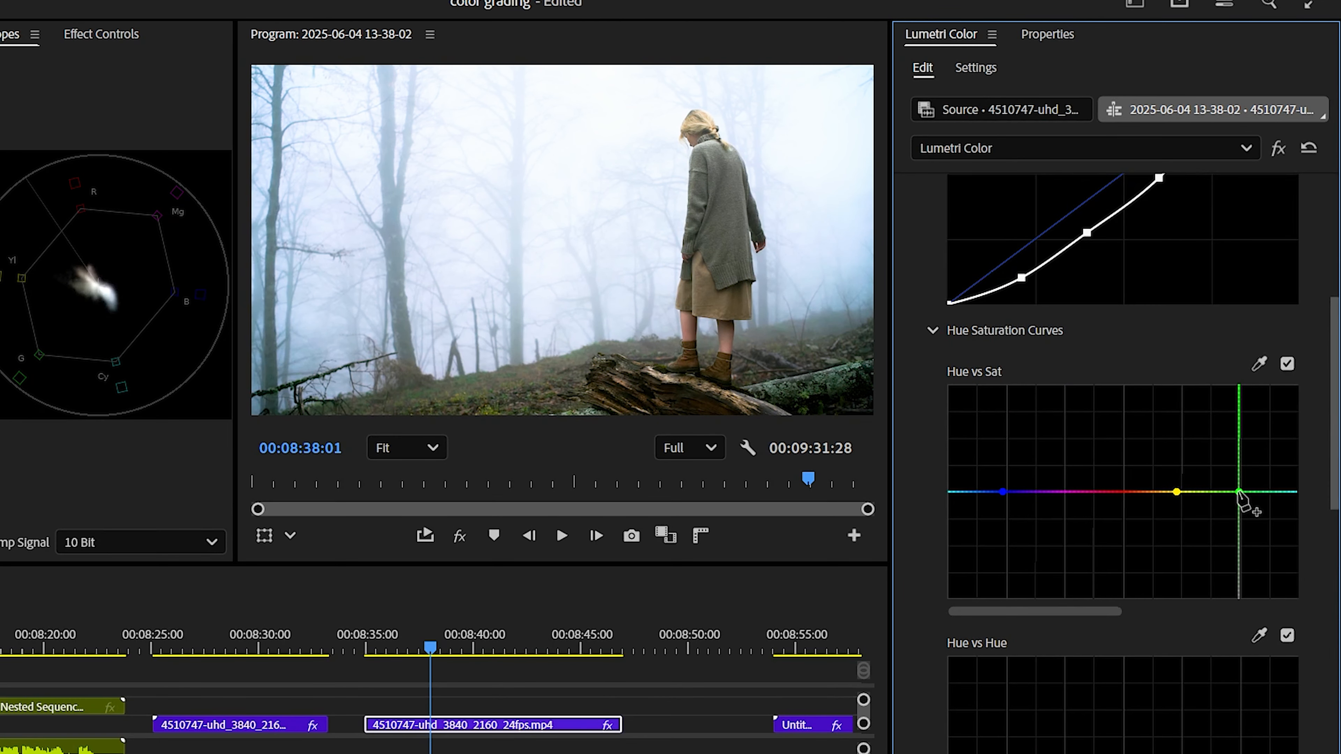
On the Hue vs Sat curve, raise the saturation of the greens, yellows and blues
left_click_drag(1245, 491, 1233, 429)
mouse_move(1177, 492)
left_mouse_down()
mouse_move(1189, 438)
mouse_move(1191, 496)
mouse_move(1180, 477)
left_mouse_up()
left_click_drag(1003, 492, 1008, 460)
Add a point on the Hue vs Luma curve and shift the green control point toward yellow
scroll(1010, 464, "down", 10)
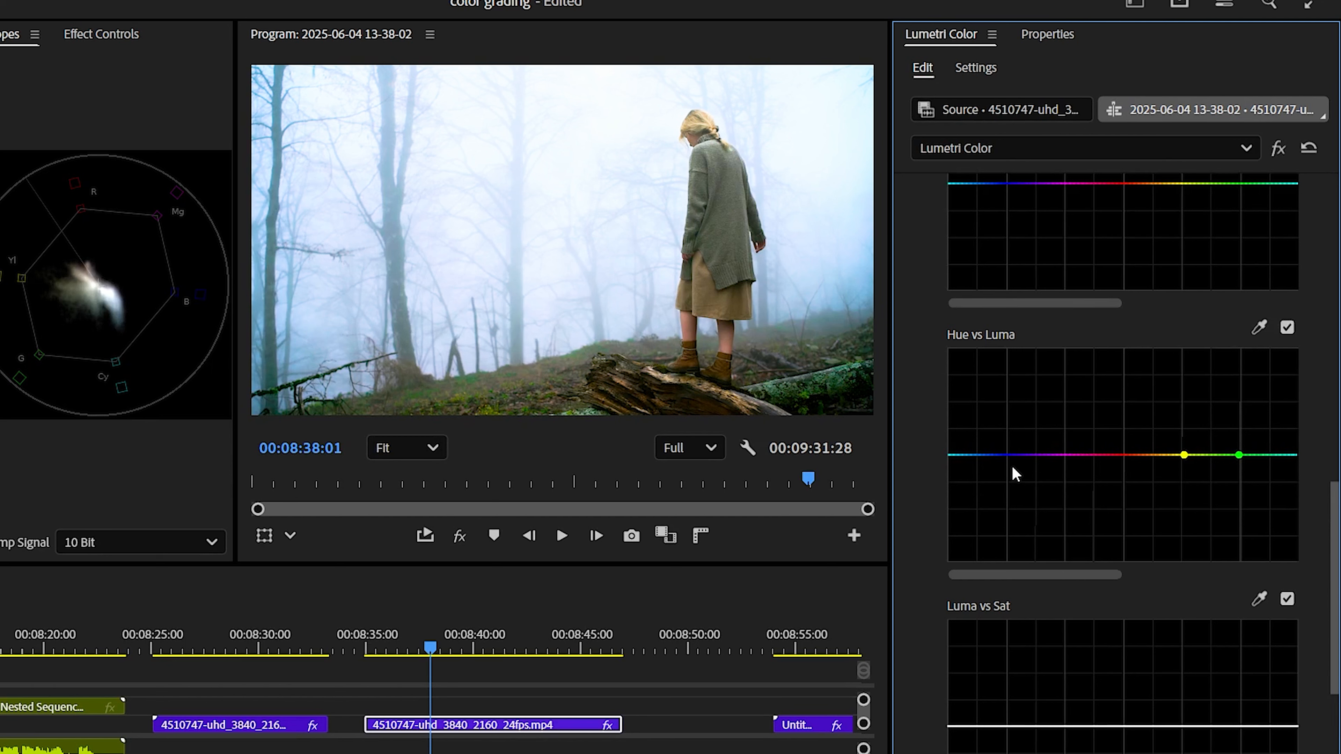
left_click(1008, 455)
left_click_drag(1232, 450, 1189, 455)
Open Color Wheels & Match and nudge the midtones, shadows and highlights wheels slightly off centre
scroll(1064, 599, "down", 5)
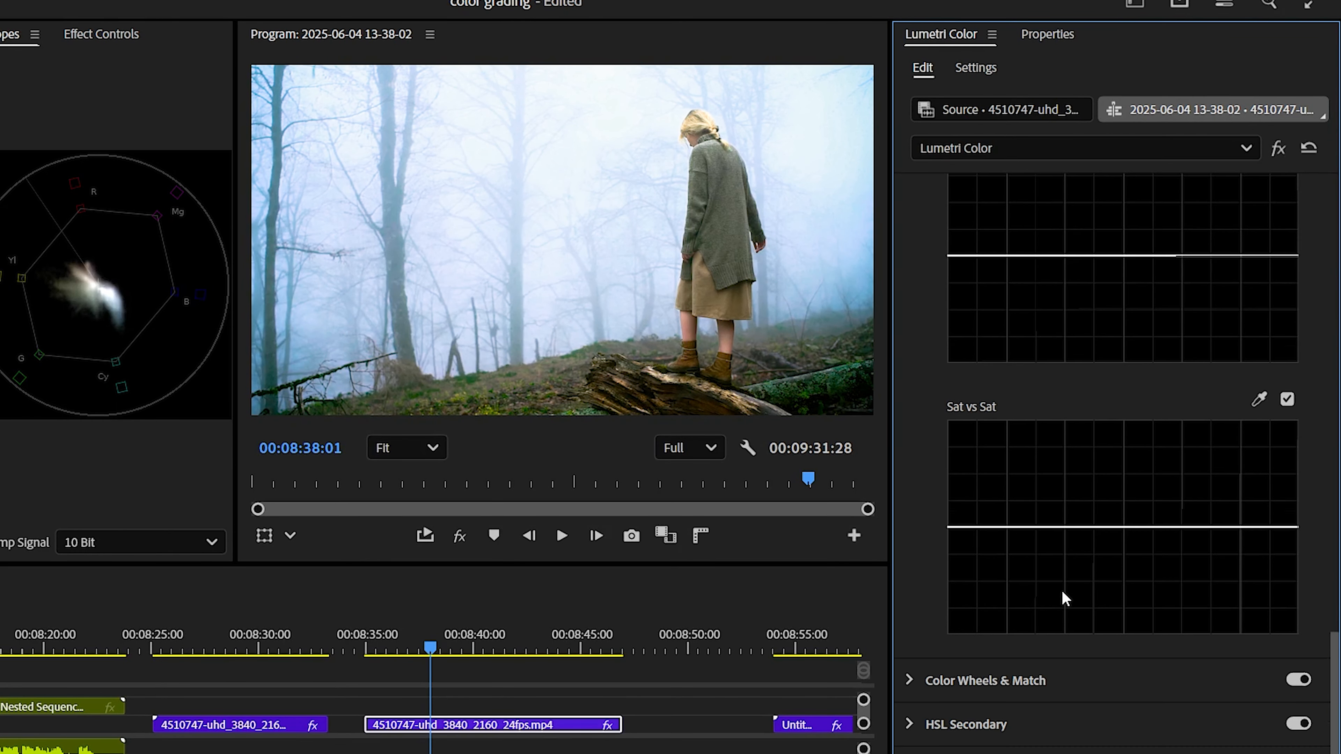
left_click(919, 684)
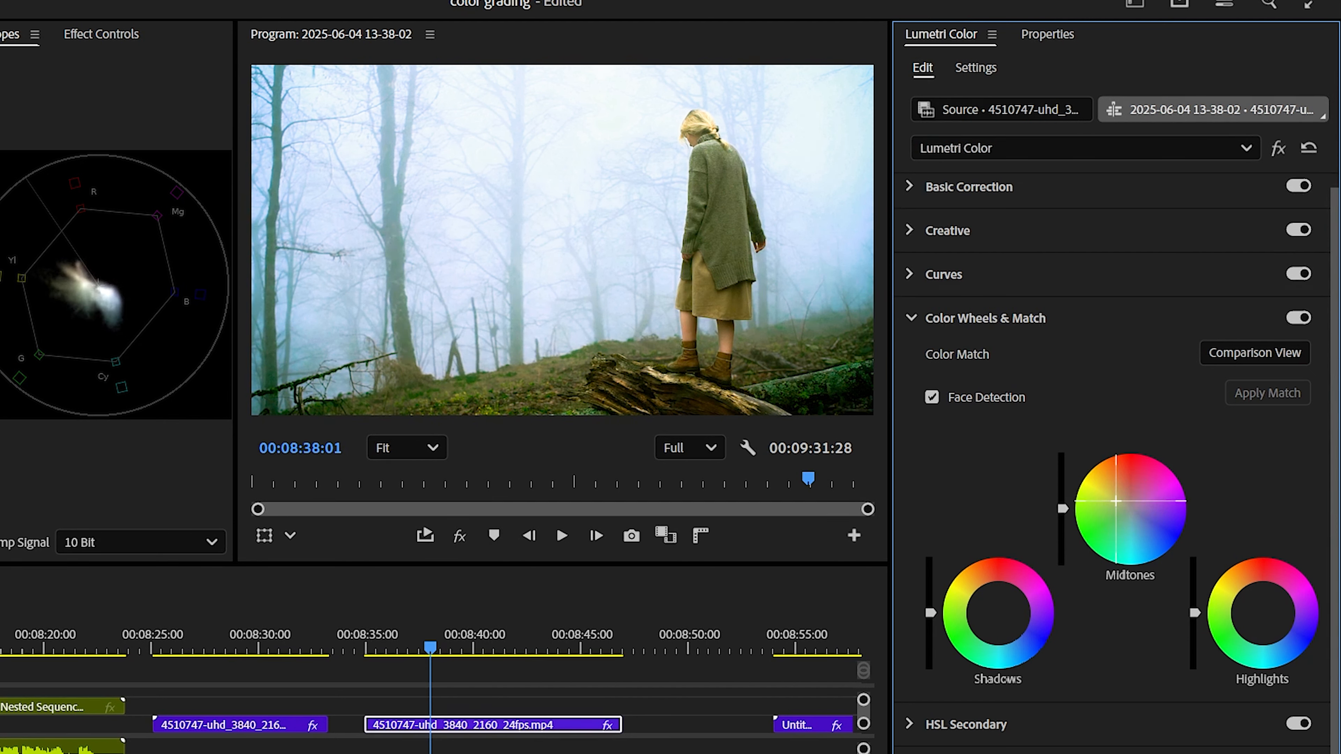
left_click_drag(1132, 512, 1133, 516)
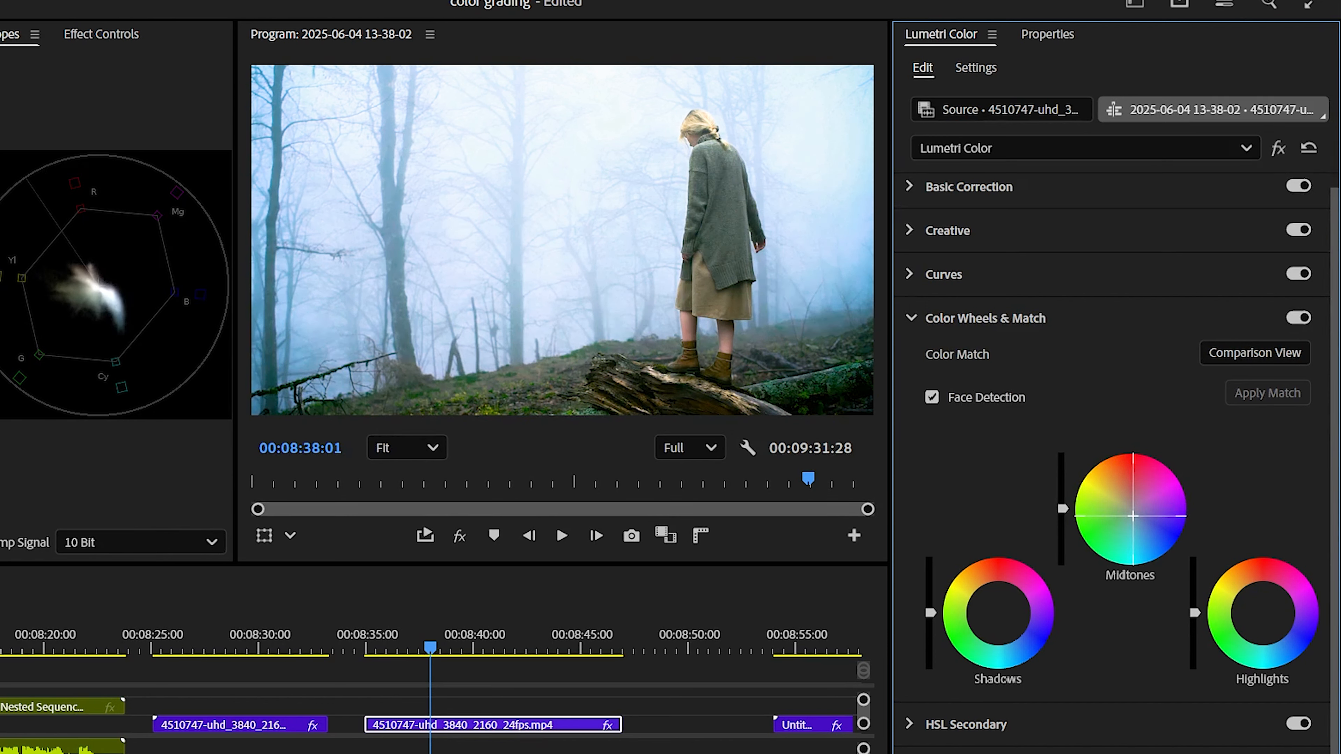
left_click_drag(999, 613, 989, 610)
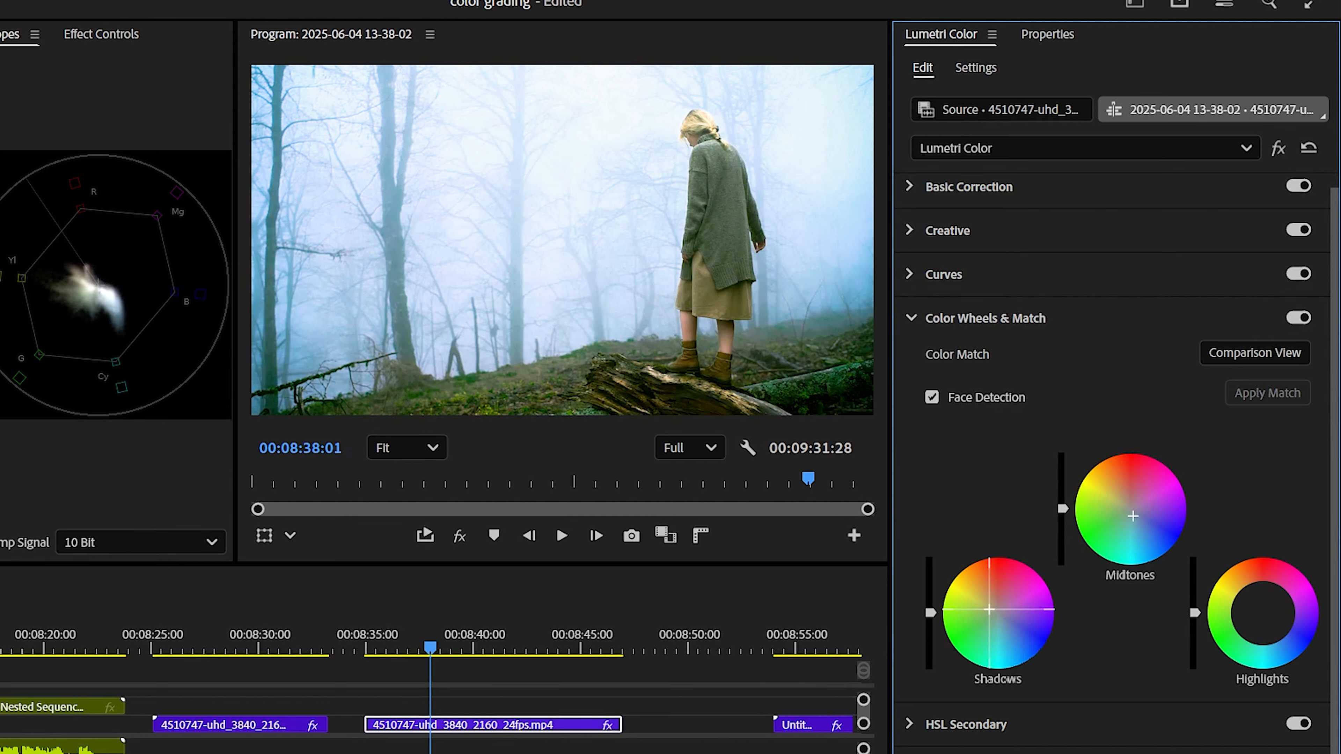
left_click_drag(1266, 622, 1259, 610)
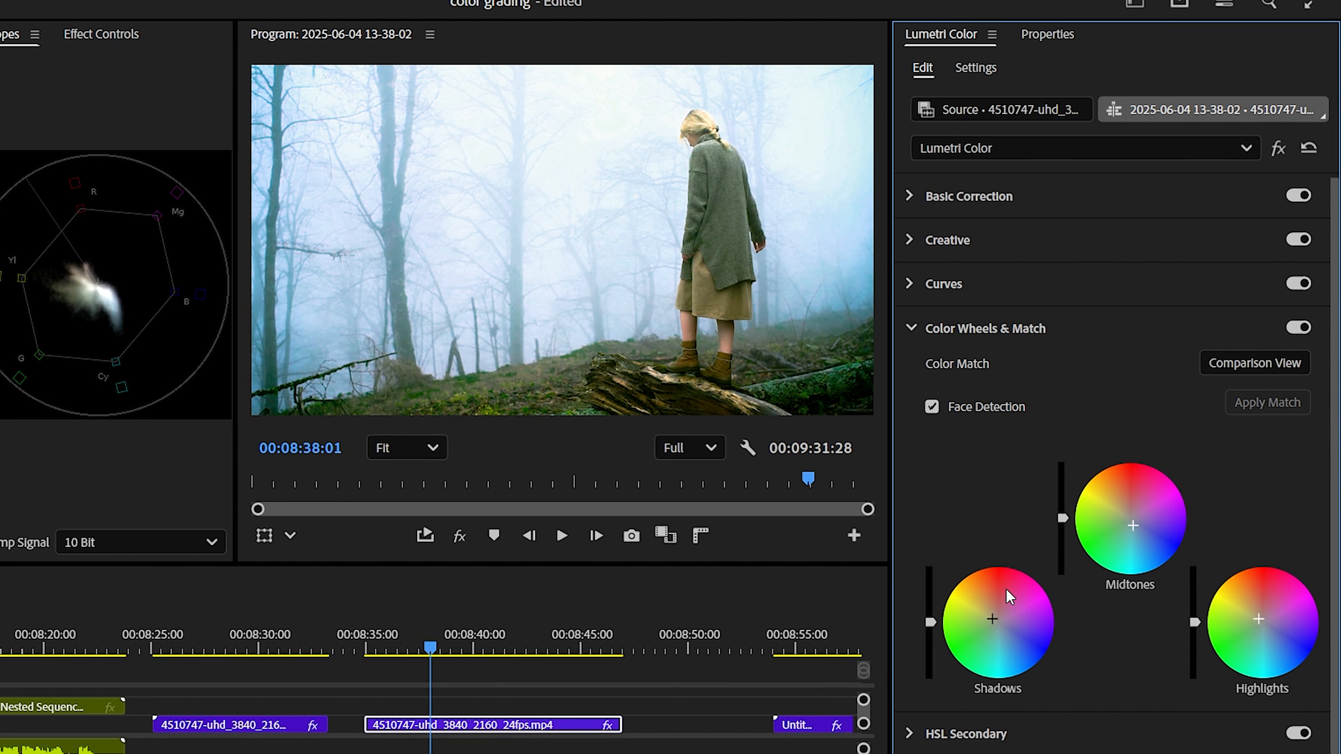
Open HSL Secondary and sample a color from the frame with the key eyedropper
left_click(966, 724)
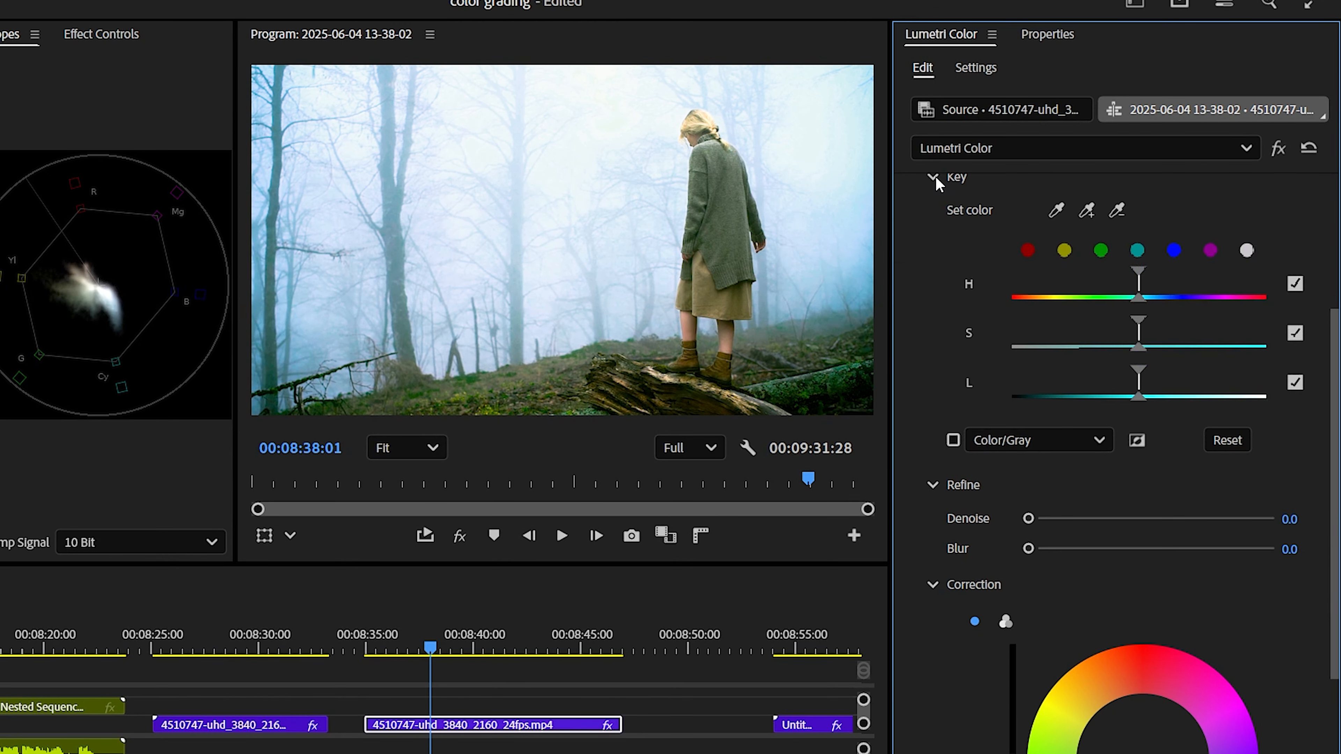
left_click(1101, 249)
left_click(1086, 210)
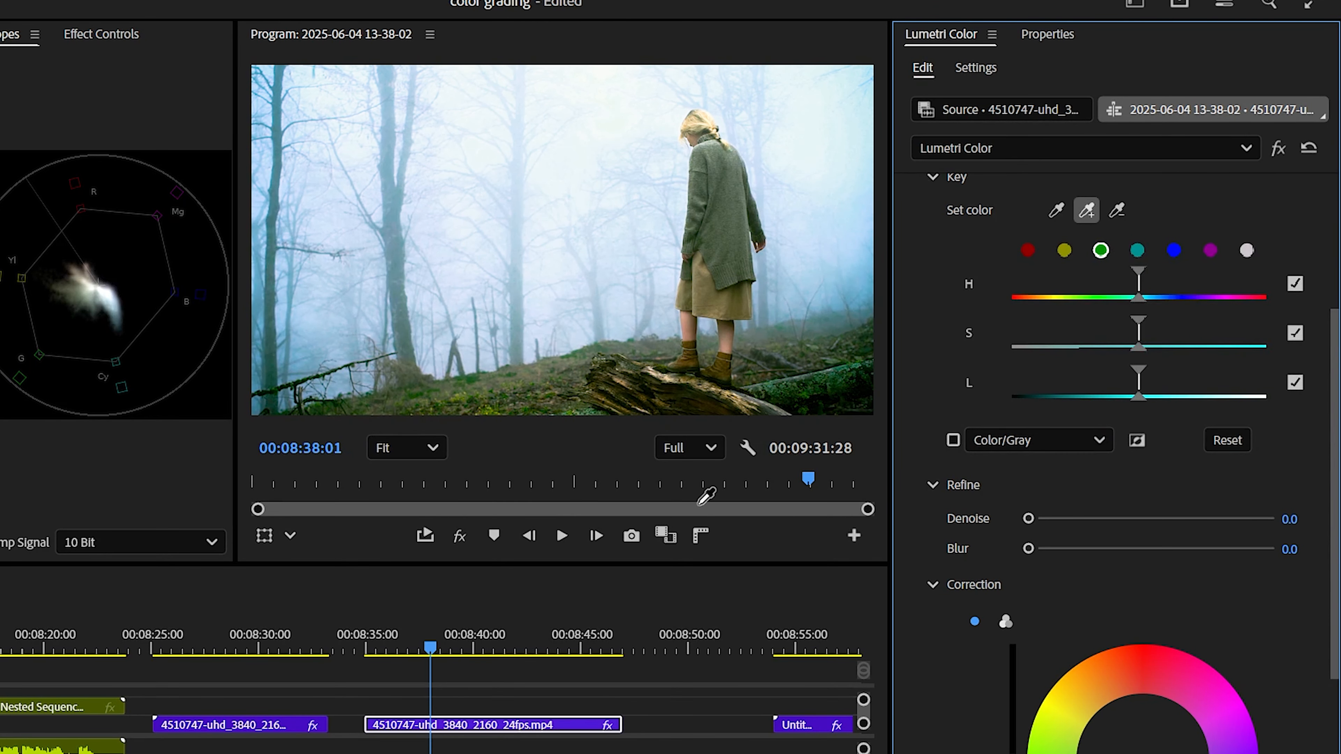
left_click(738, 209)
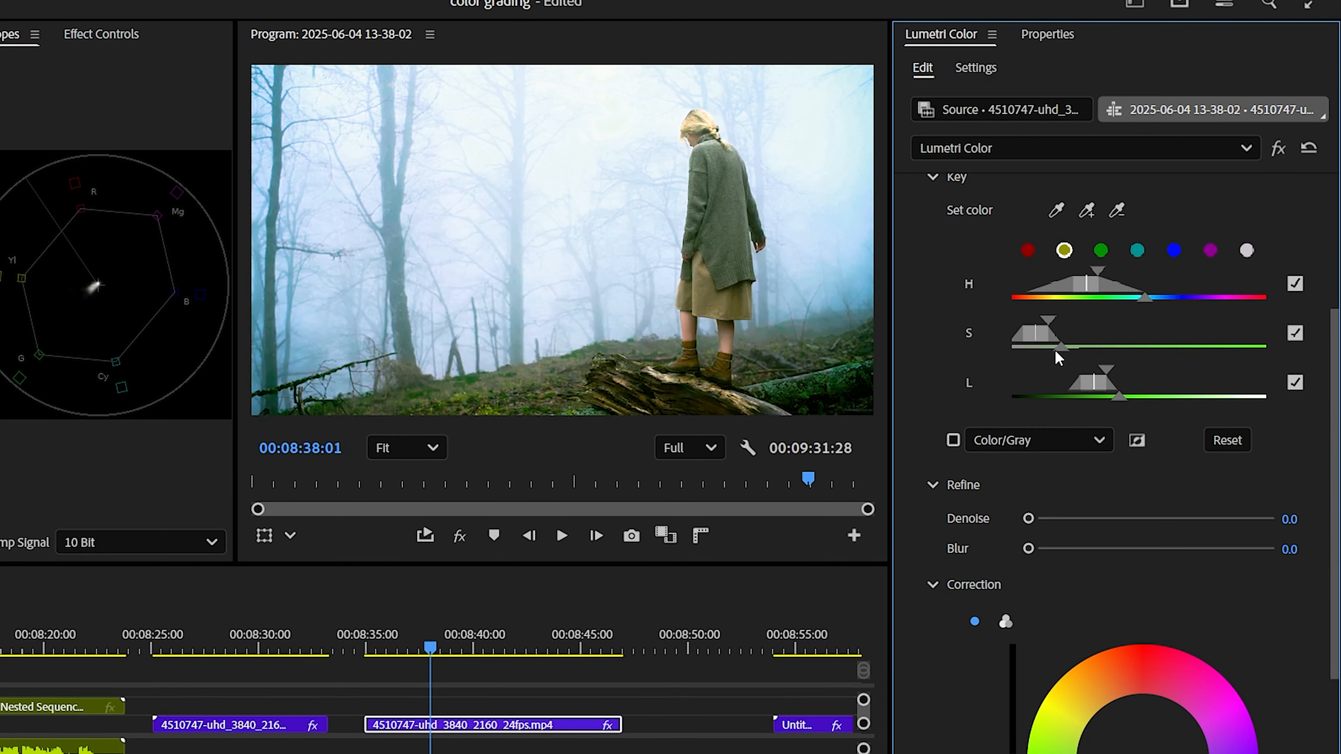
Refine the HSL key by widening its saturation, lightness and hue ranges
left_click_drag(1060, 348, 1009, 356)
left_click_drag(1118, 397, 1071, 423)
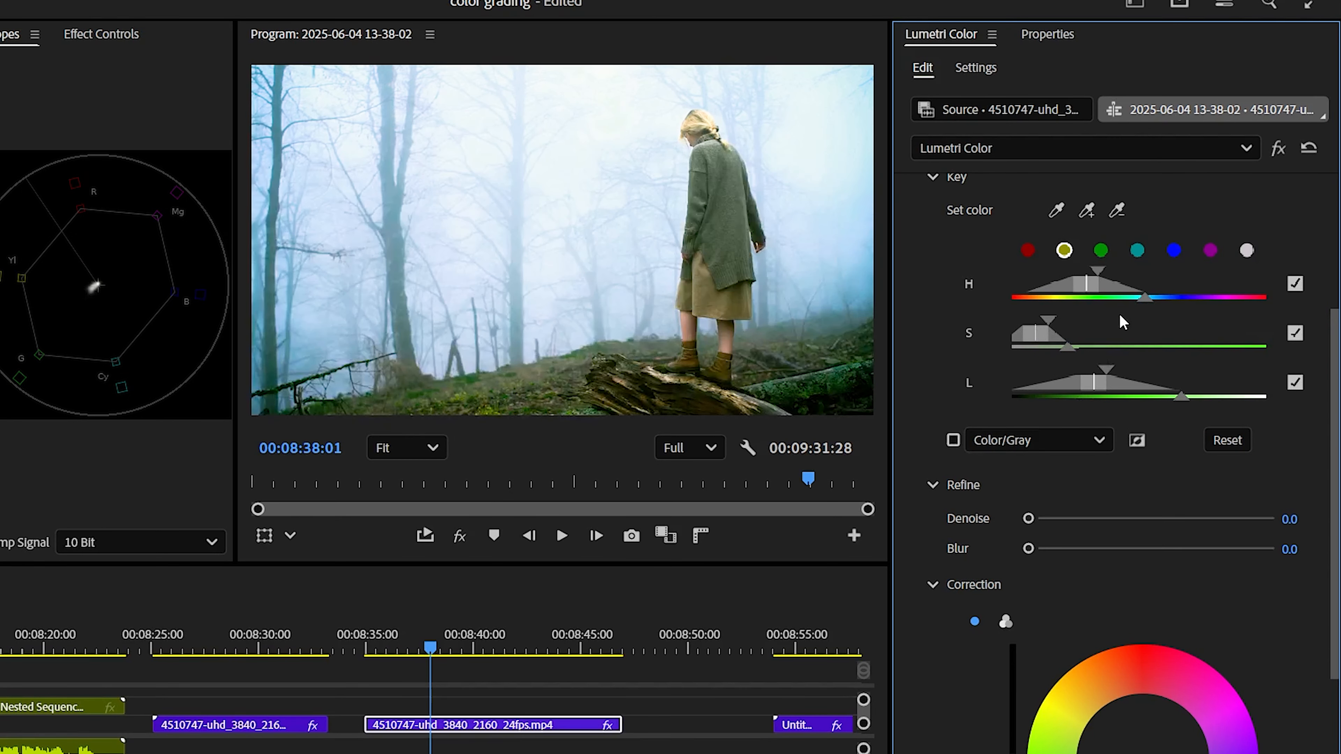
mouse_move(1144, 299)
left_mouse_down()
mouse_move(1201, 300)
mouse_move(1129, 317)
left_mouse_up()
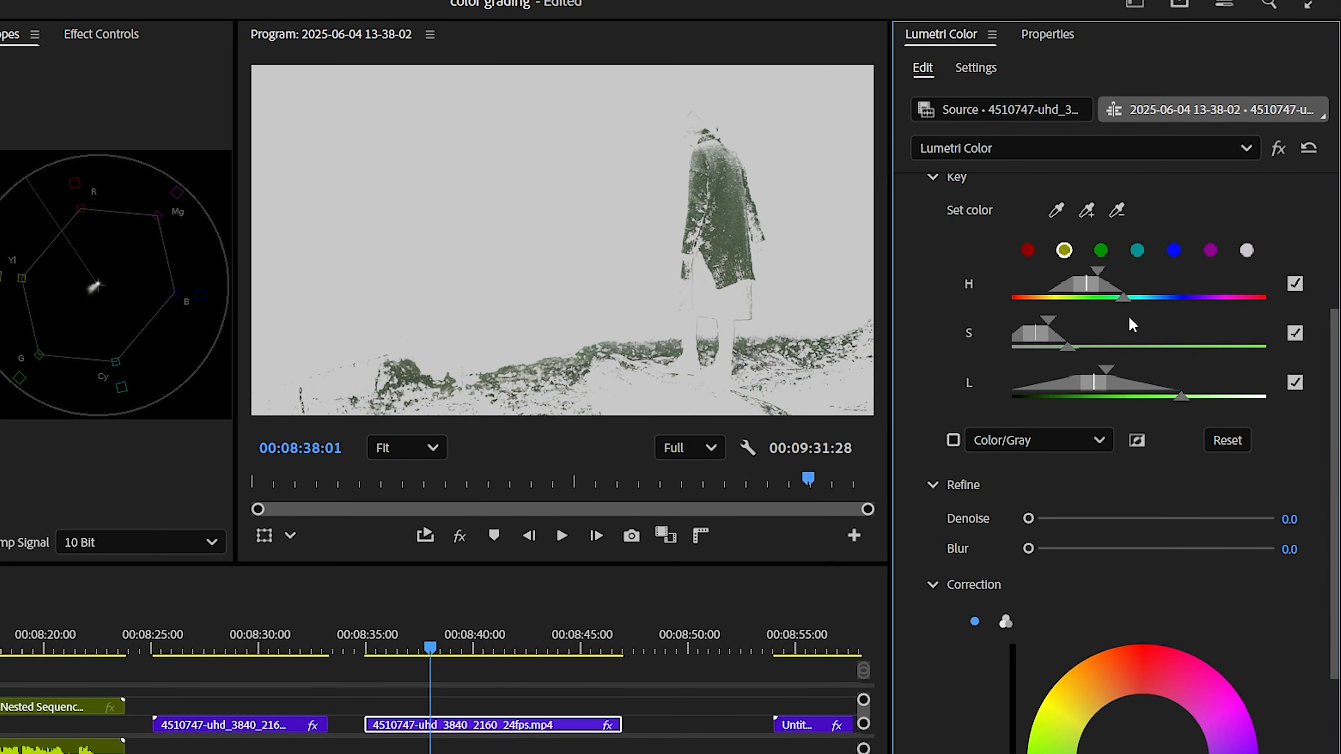
Adjust the HSL correction wheel and raise the contrast for the keyed color
scroll(1129, 317, "down", 5)
left_click_drag(1150, 501, 1129, 484)
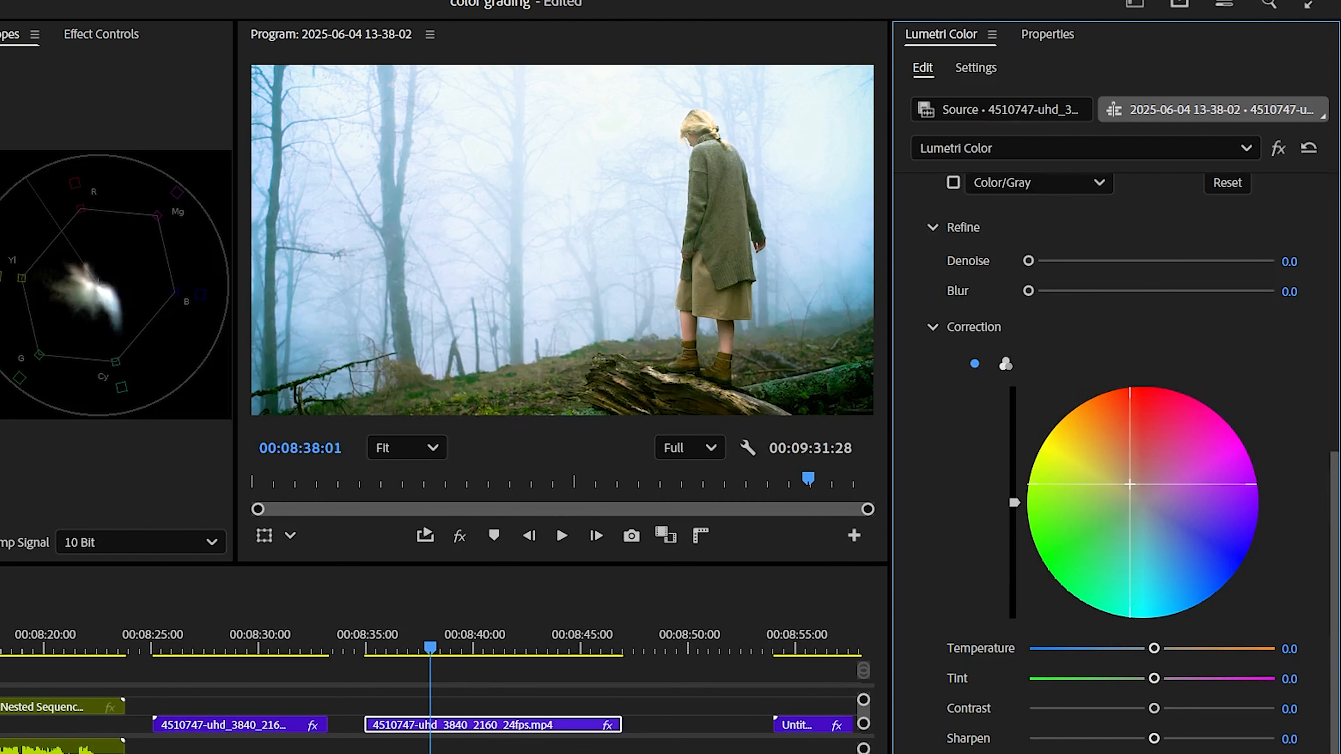
scroll(1169, 699, "down", 1)
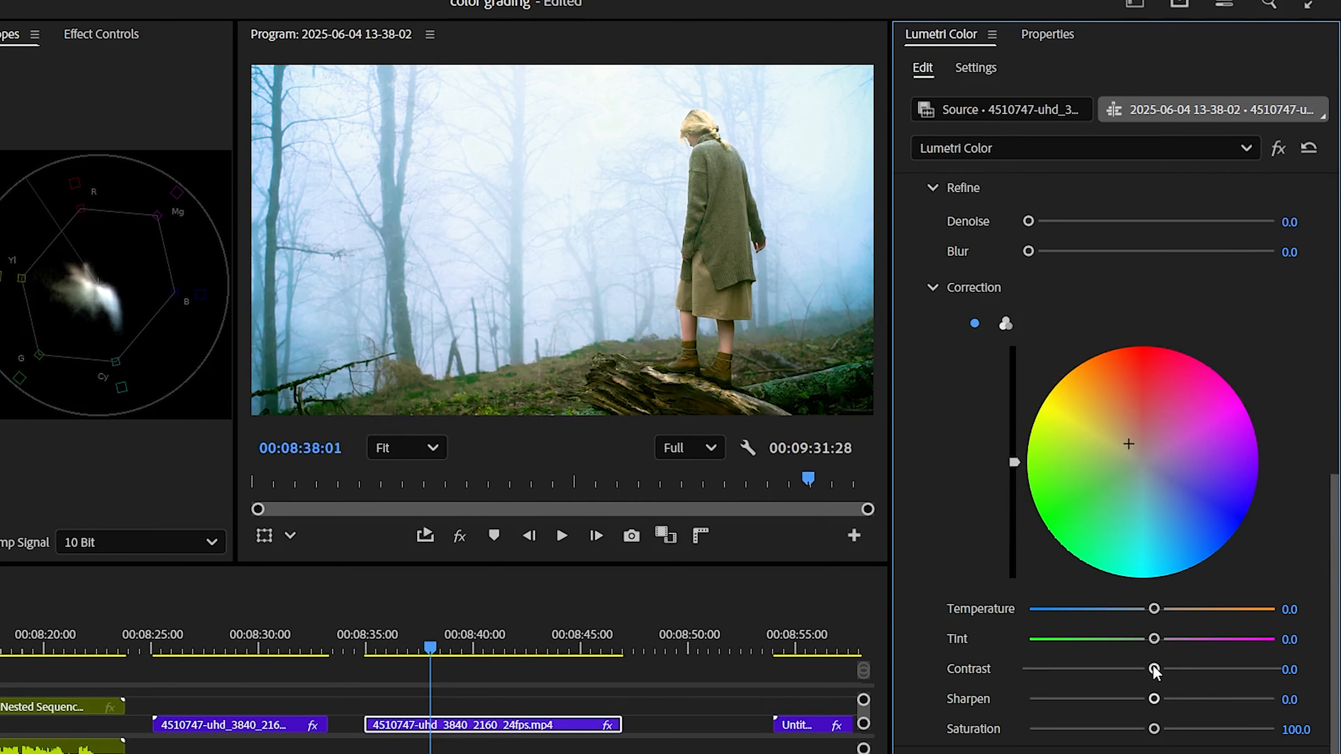
left_click_drag(1155, 670, 1212, 729)
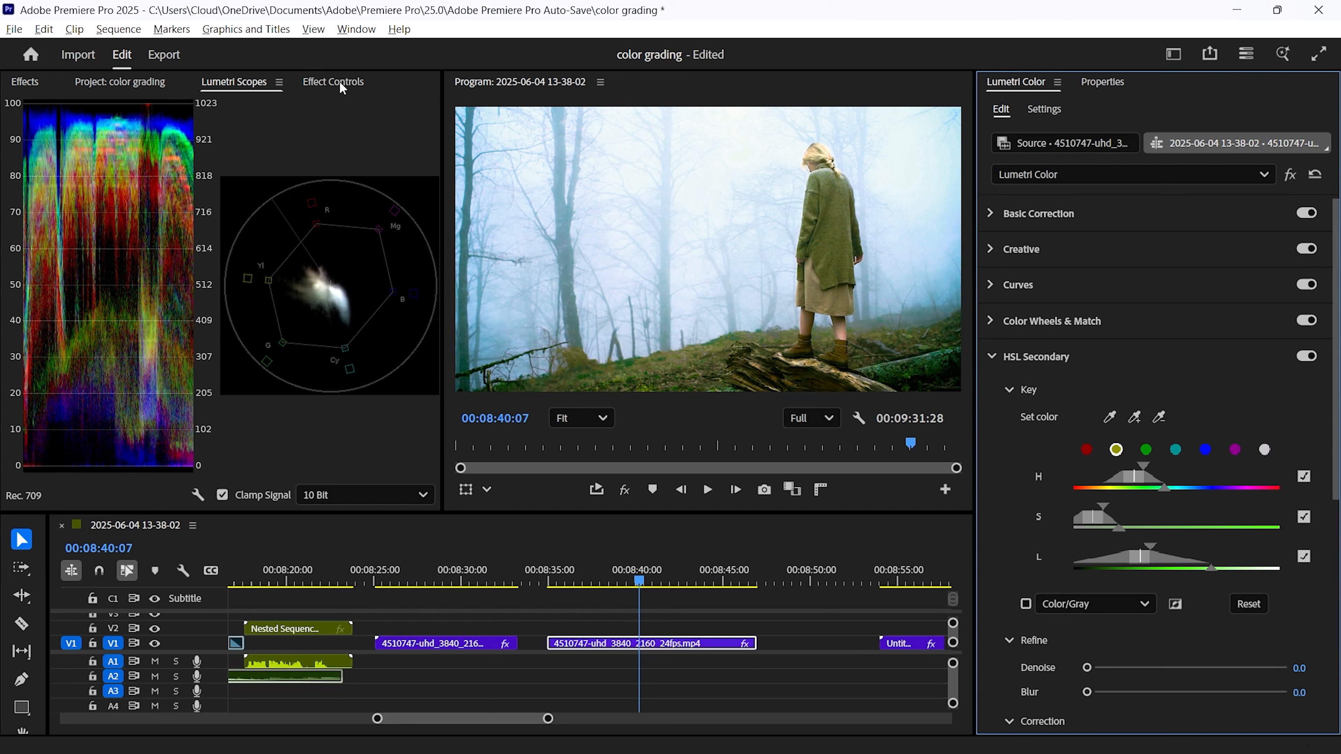
Search the effects for lumetri color and apply a second Lumetri Color effect to the clip
left_click(341, 85)
left_click(33, 82)
left_click(167, 111)
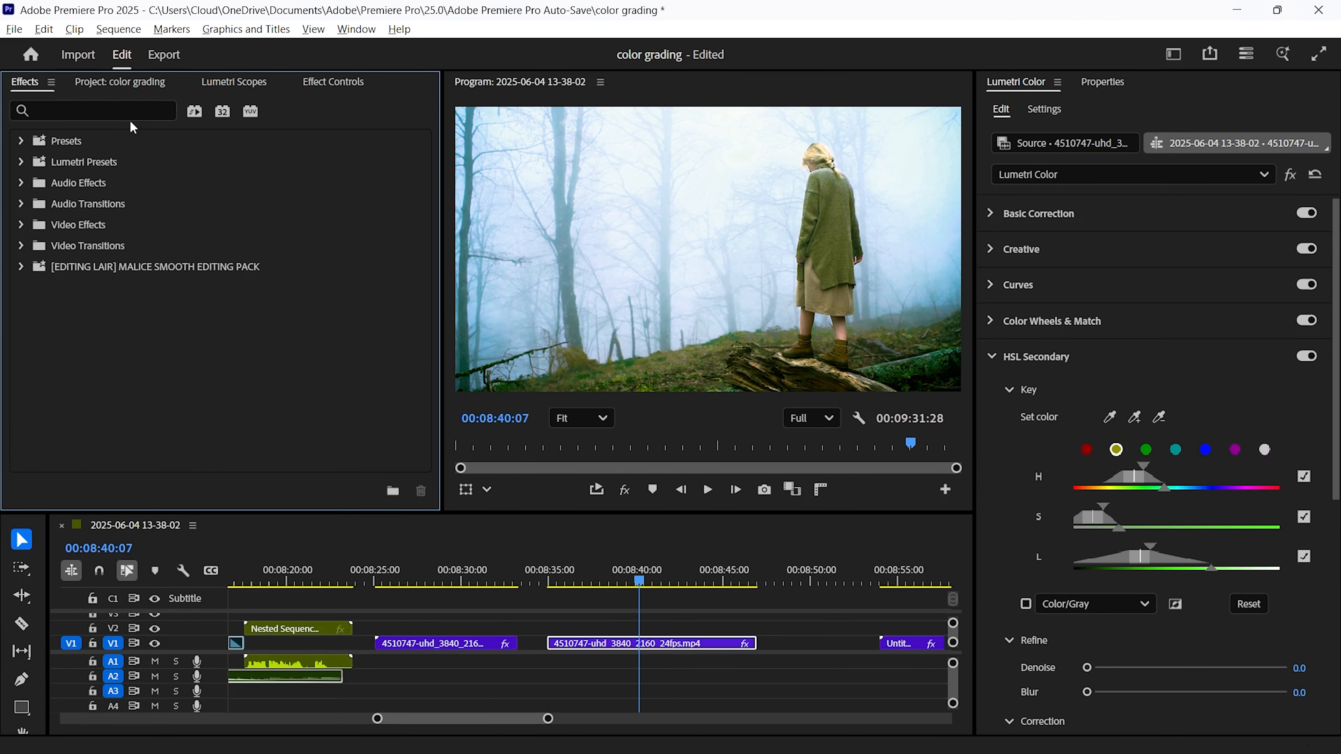
left_click(127, 112)
type("lume")
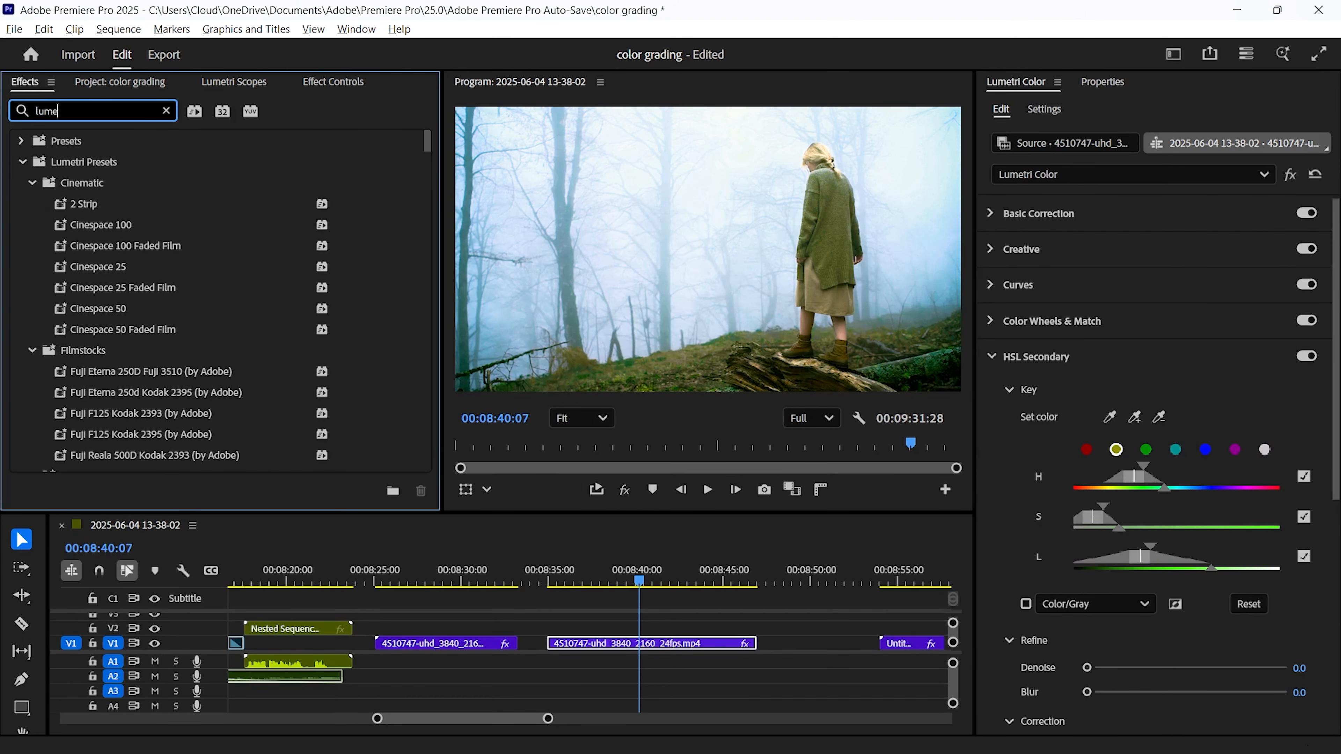
type("tri color")
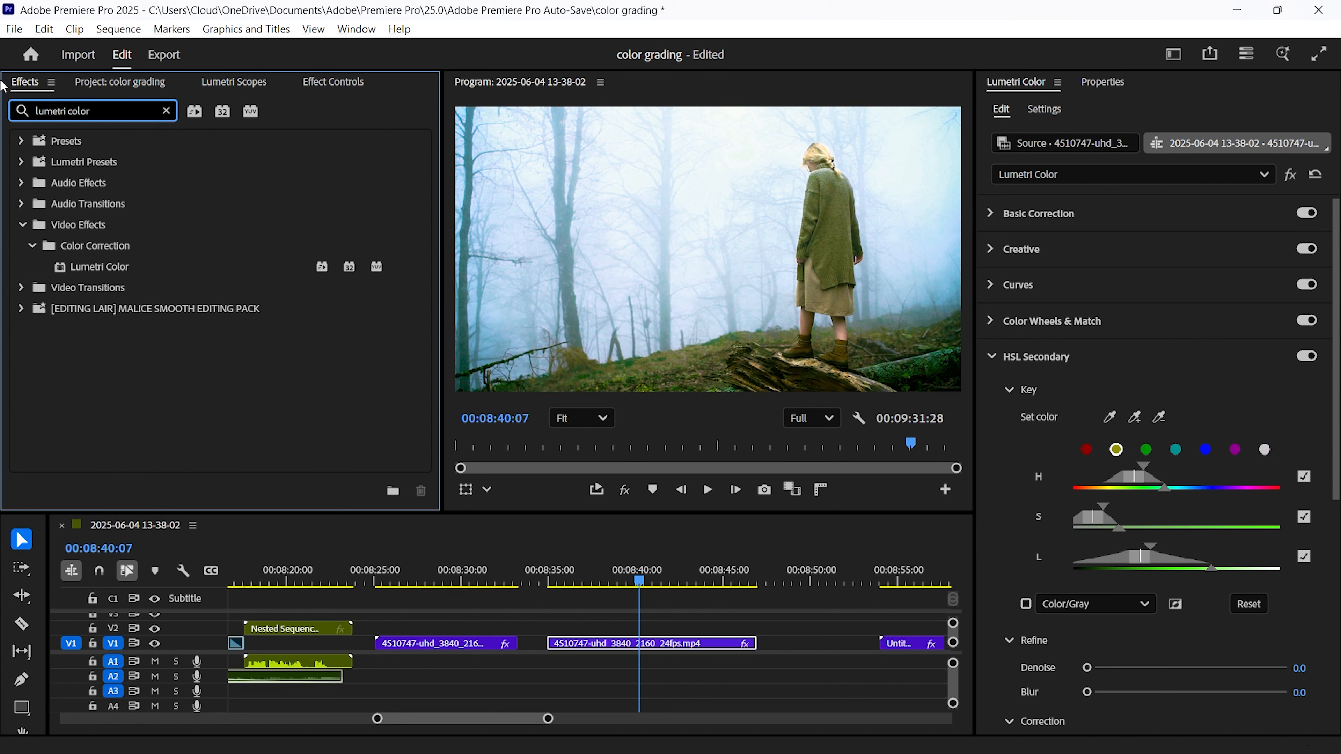
left_click(127, 272)
Add an ellipse mask to the second Lumetri Color and stretch it wide across the frame
left_click(284, 80)
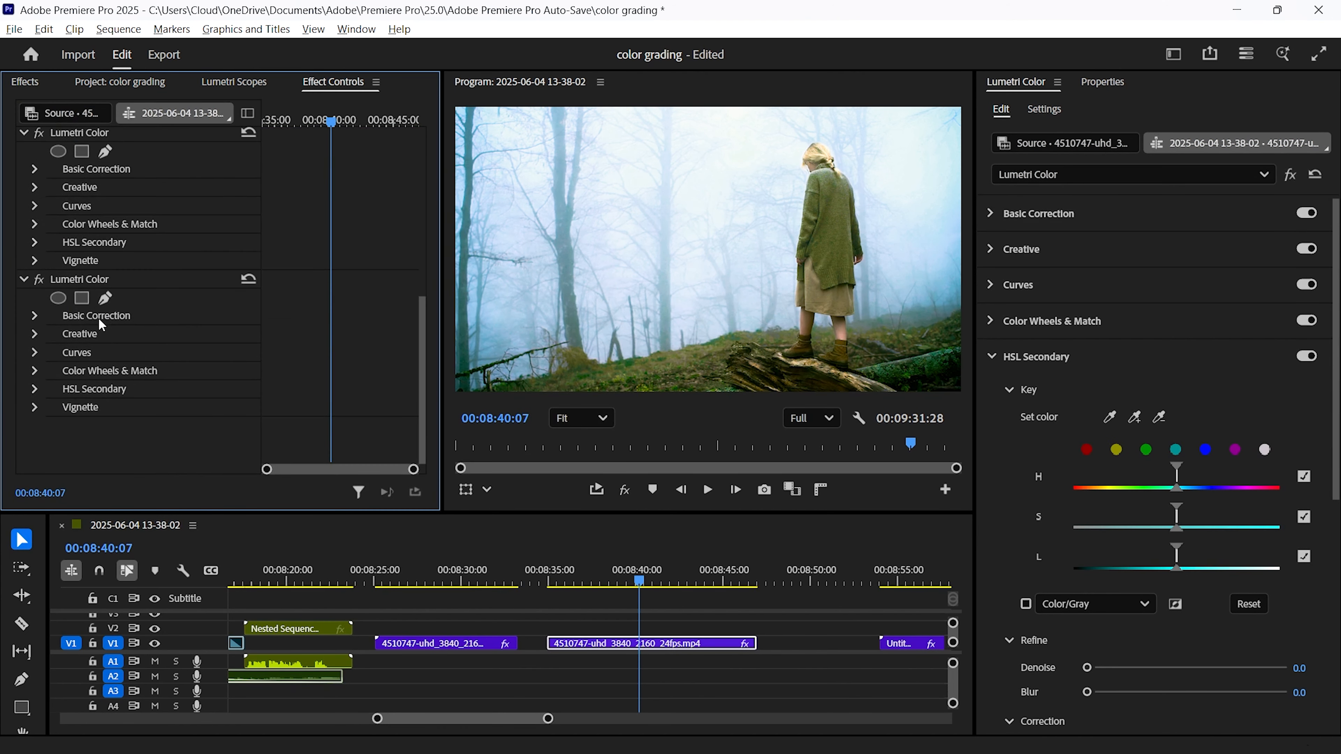
left_click(58, 299)
left_click_drag(776, 250, 945, 249)
left_click_drag(646, 250, 482, 290)
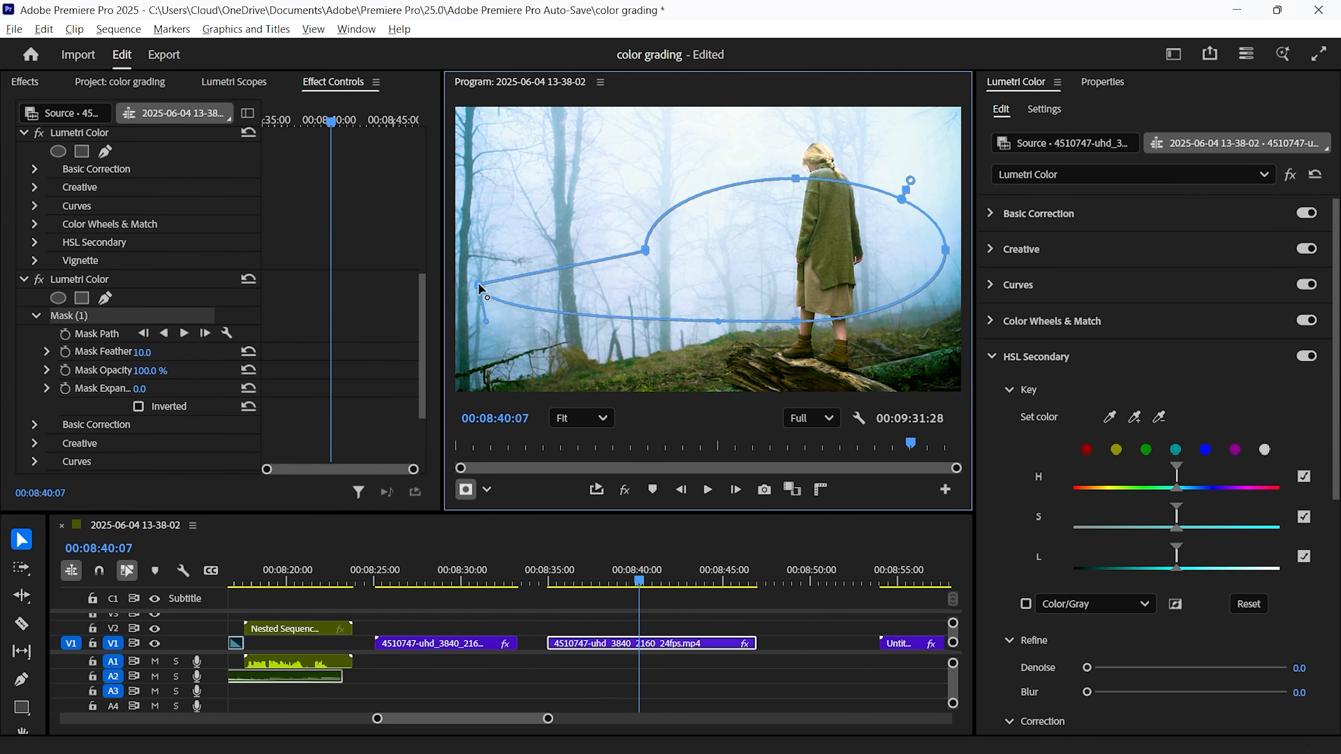
key("ctrl+z")
left_click_drag(646, 251, 511, 251)
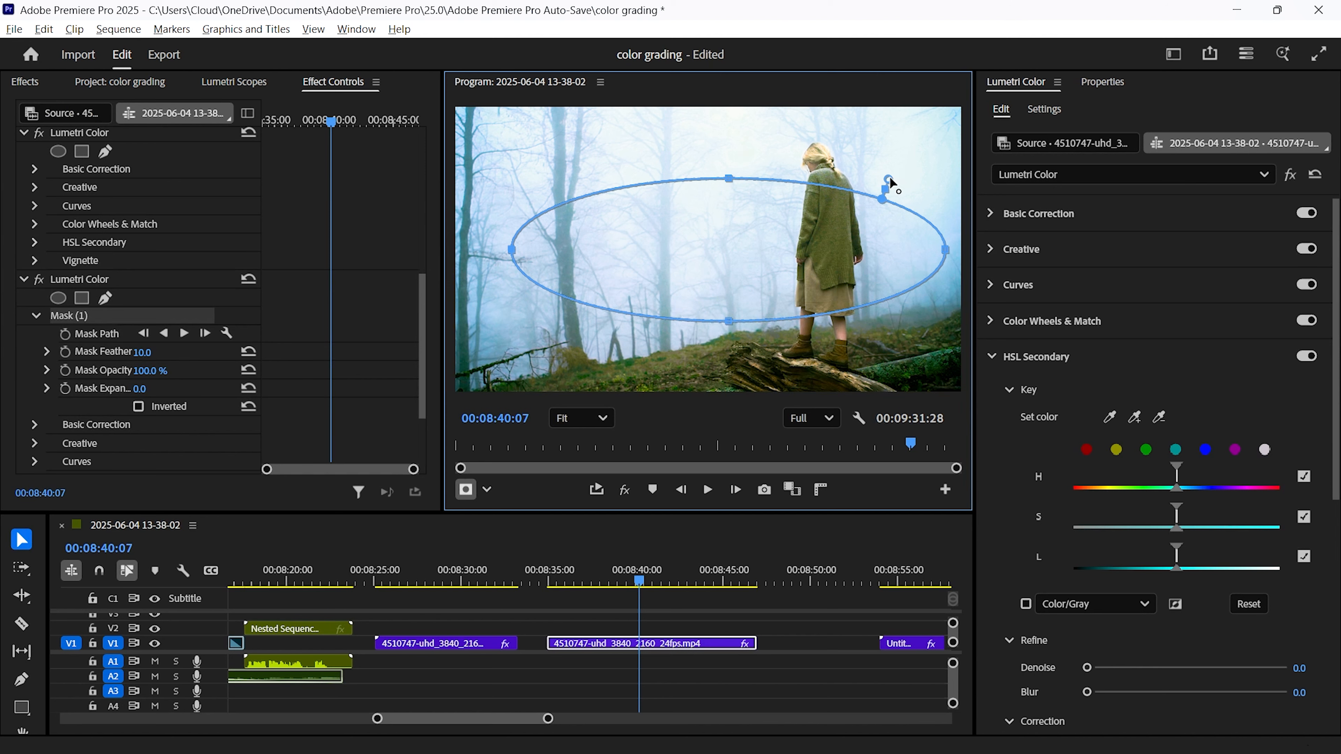
Reshape the mask over the ground at the bottom of the frame and feather it to about 363
left_click_drag(889, 181, 898, 153)
left_click_drag(511, 250, 457, 250)
left_click_drag(651, 204, 656, 326)
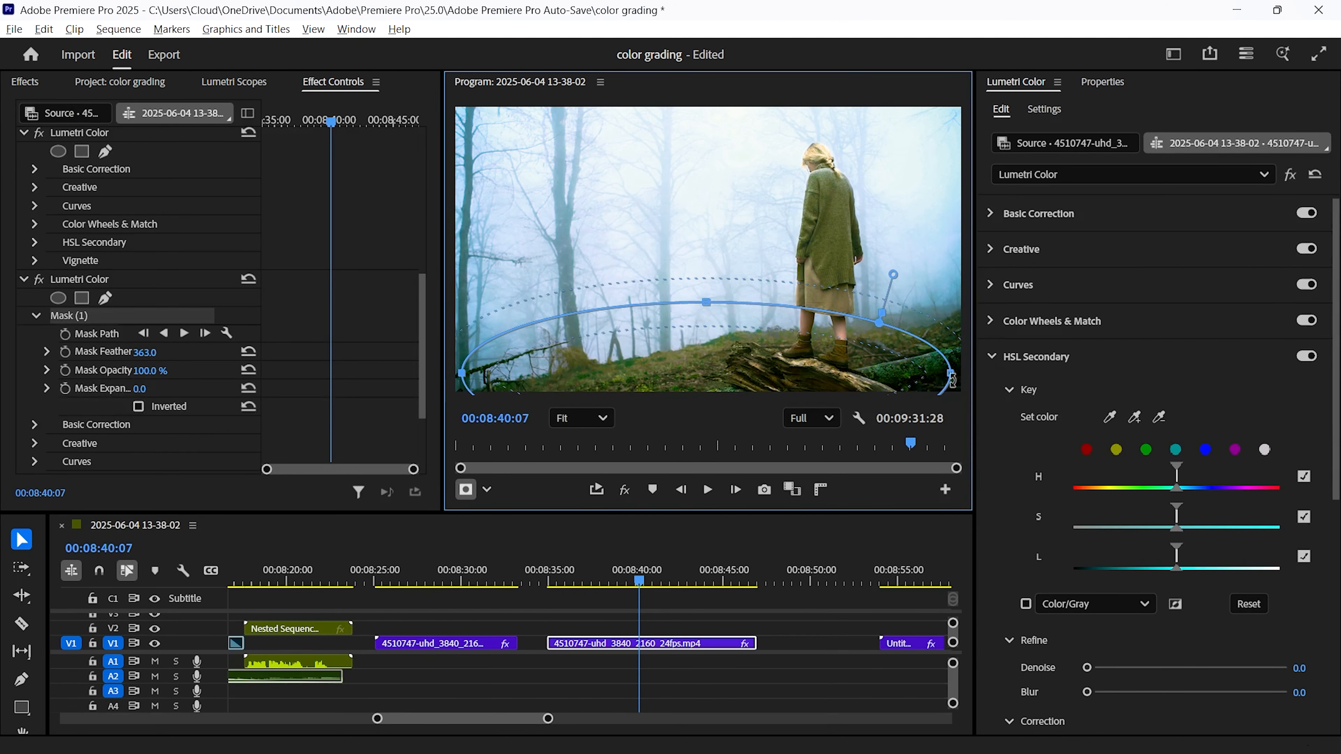
left_click_drag(952, 376, 1020, 373)
left_click_drag(673, 312, 649, 377)
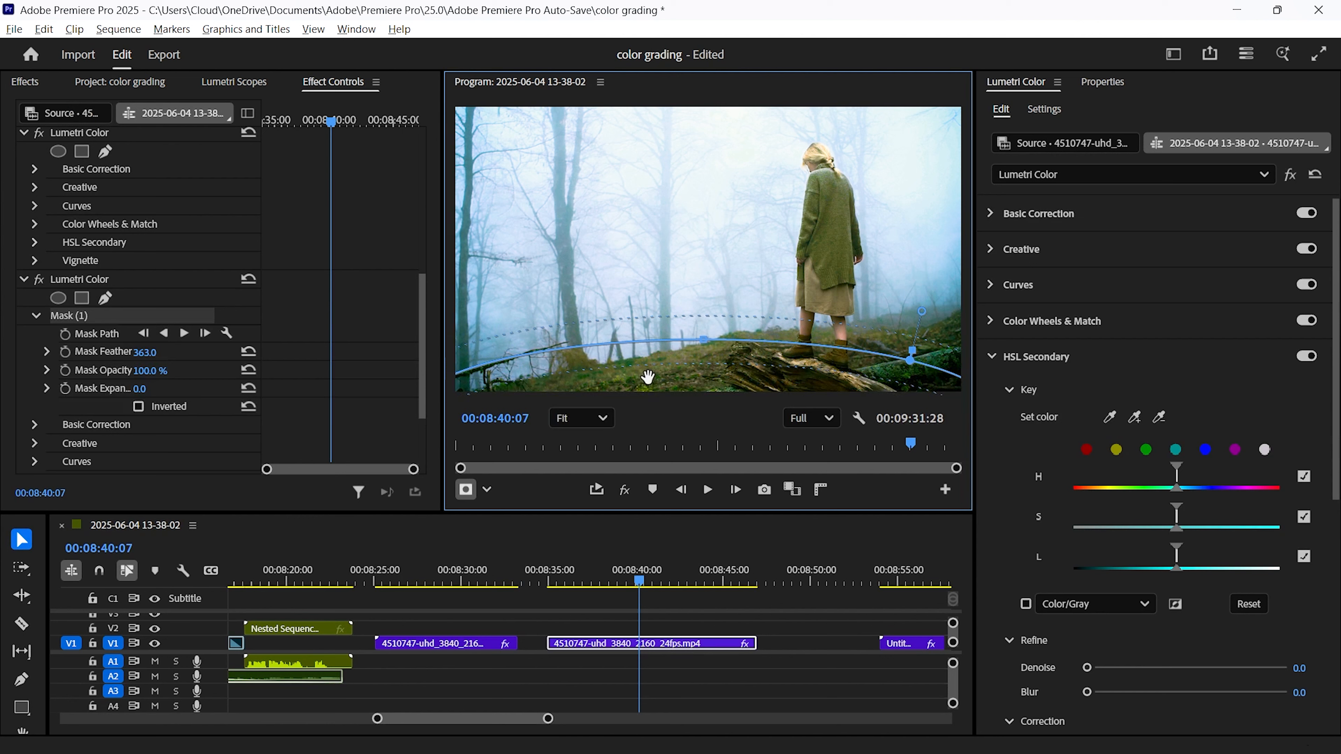
In Basic Correction for the masked area, set exposure -1.3, contrast 20, highlights -32.2 and shadows -43.5
left_click(1002, 226)
left_click_drag(1189, 512, 1111, 596)
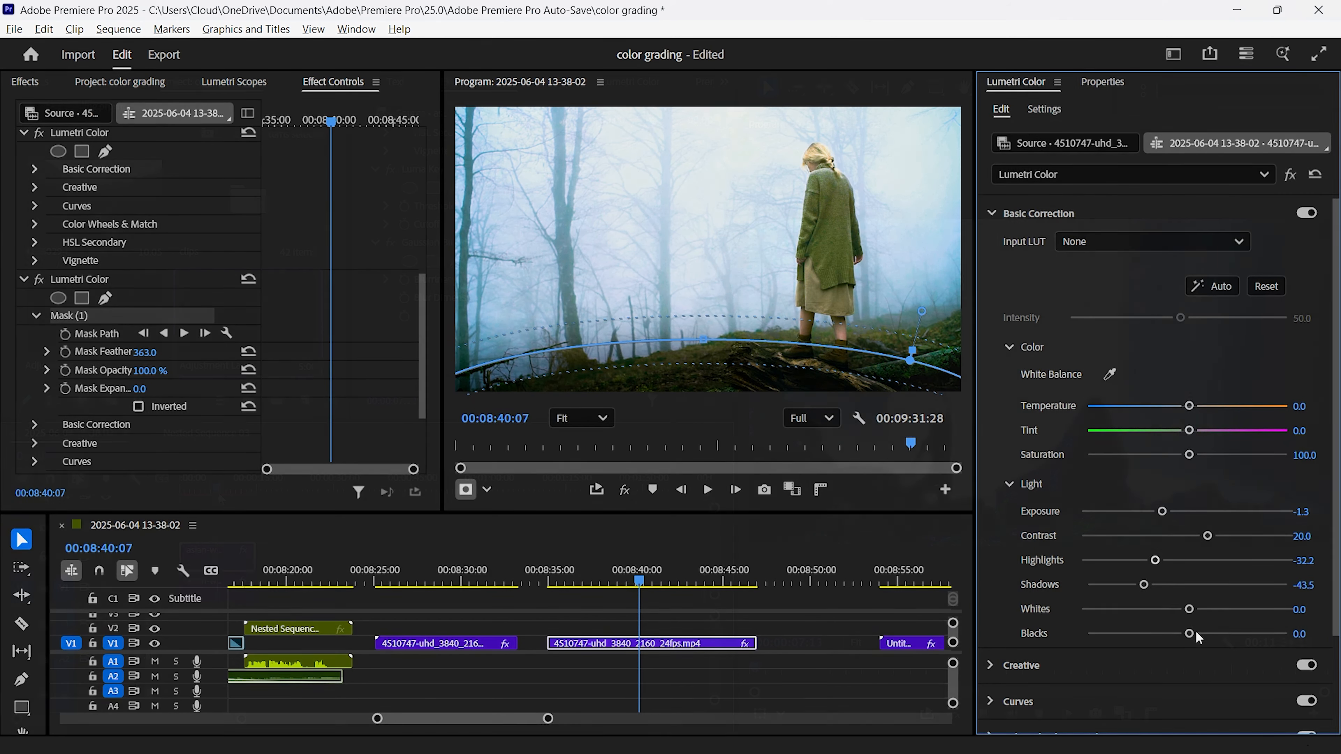